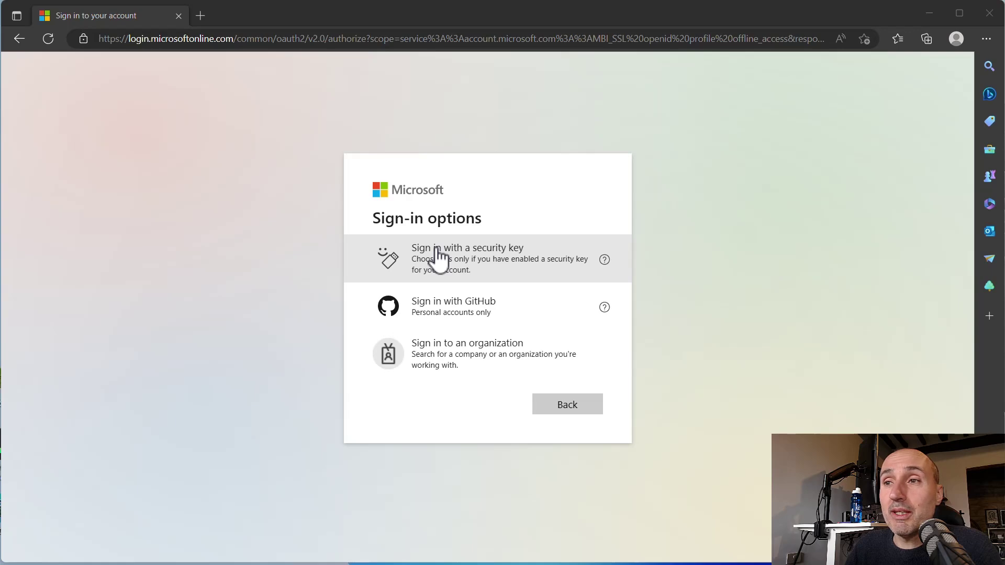
- Start a security-key sign-in and submit wrong PINs 1234, 12345, 123456789 and 123456
left_click(465, 254)
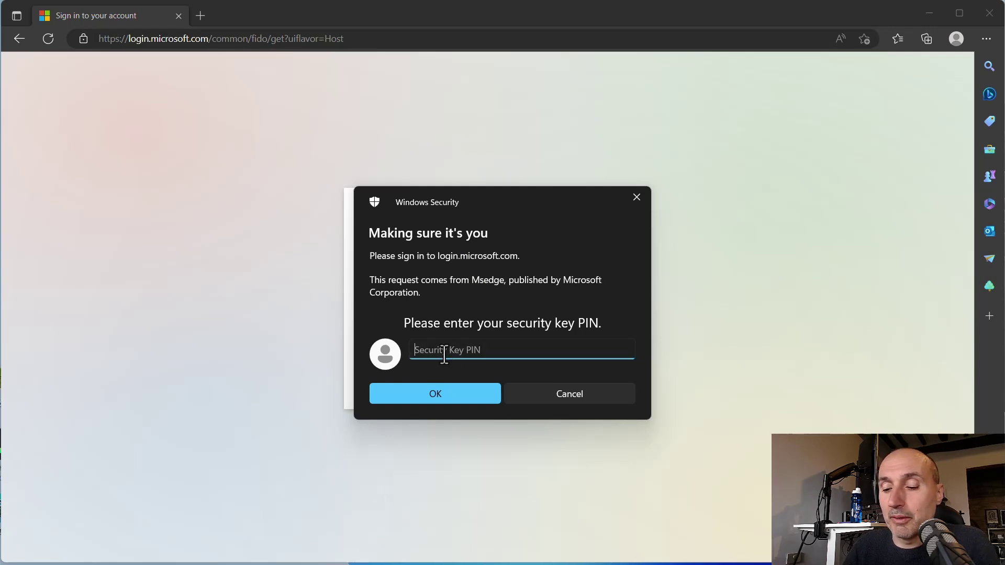
type("1234")
key("Return")
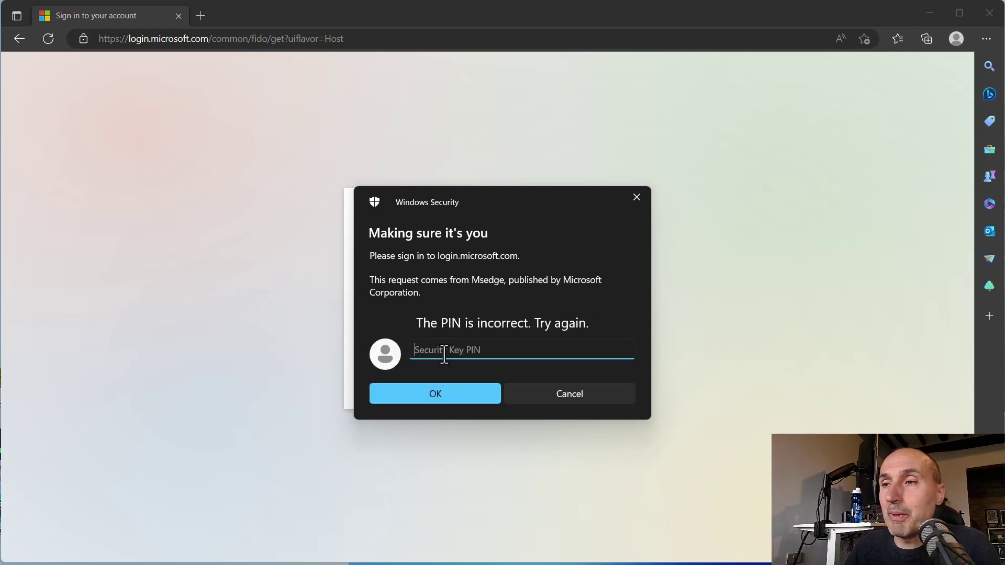
type("12345")
key("Return")
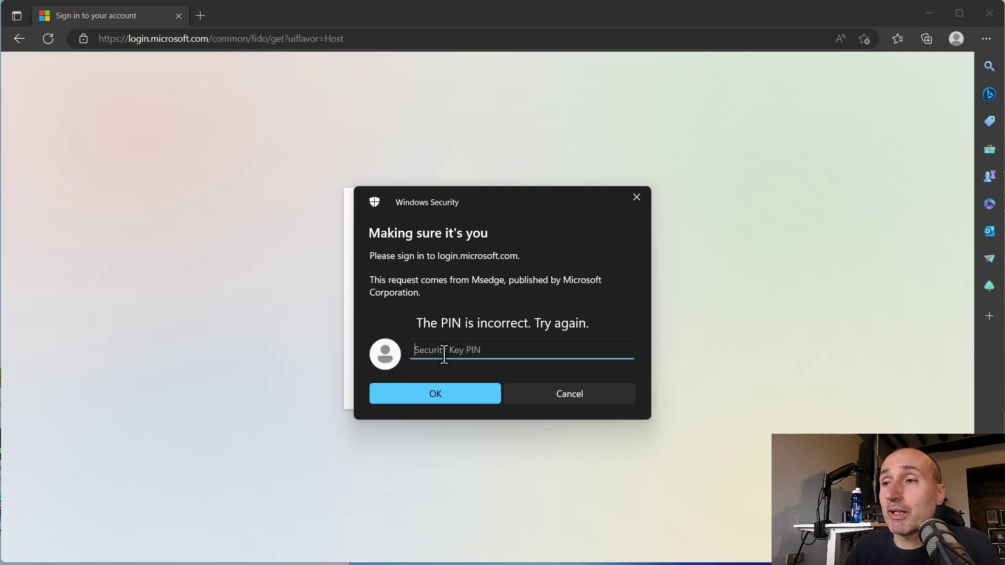
type("123456789")
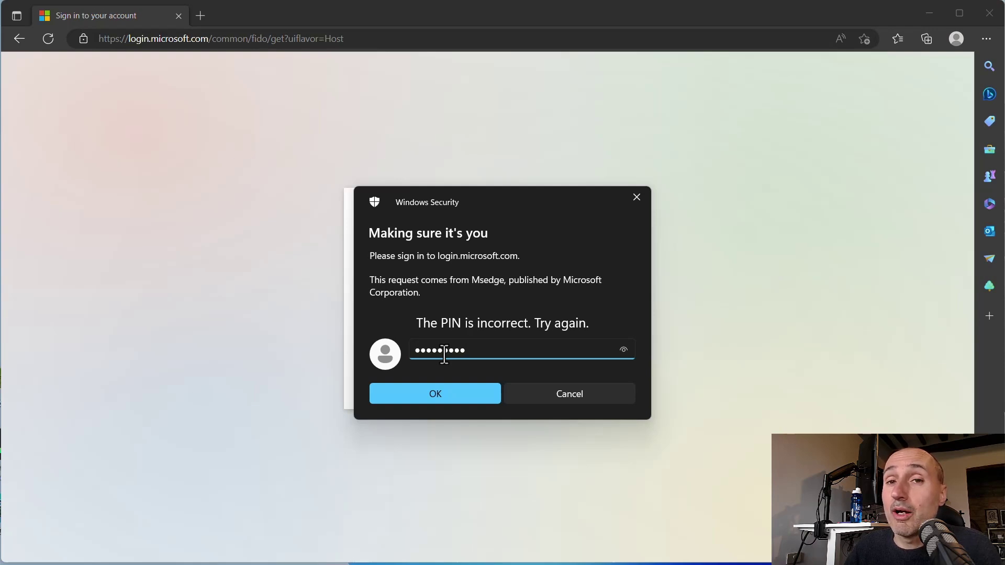
key("Return")
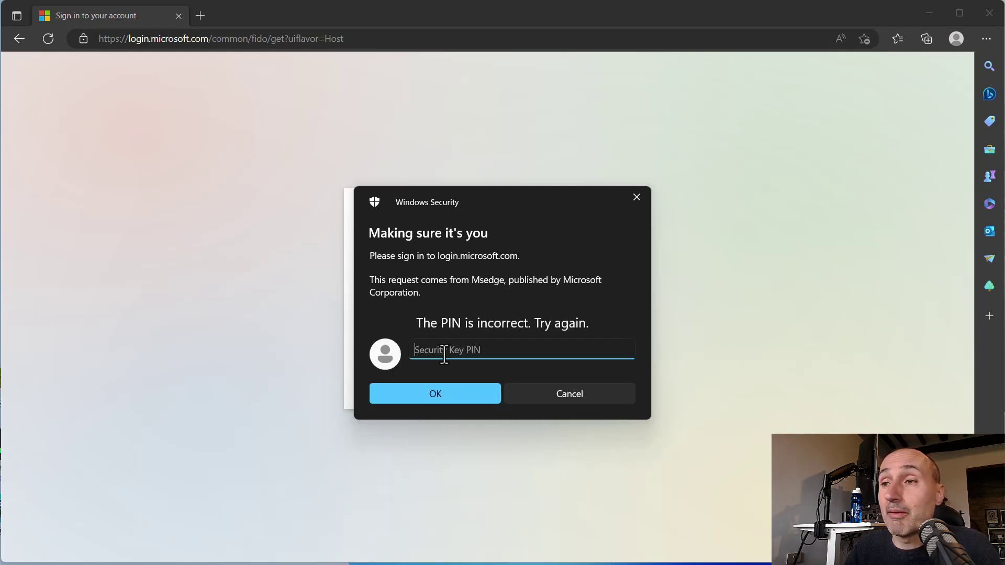
type("123456")
key("Return")
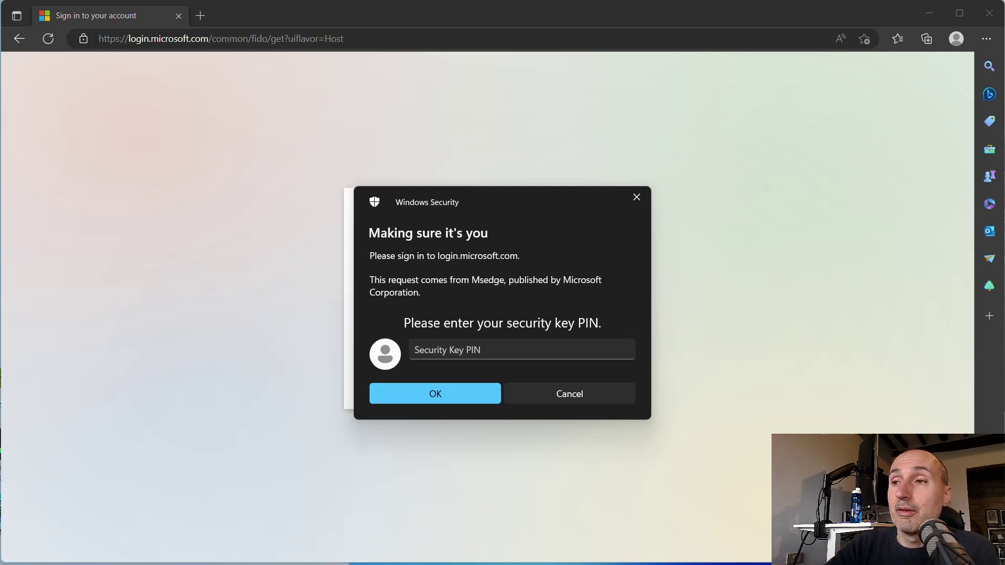
- Submit four more wrong PINs until the challenge-phrase prompt appears, clearing stray text from it
left_click(461, 350)
type("******")
key("Return")
type("******")
key("Return")
type("*******")
key("Return")
type("*****")
key("Return")
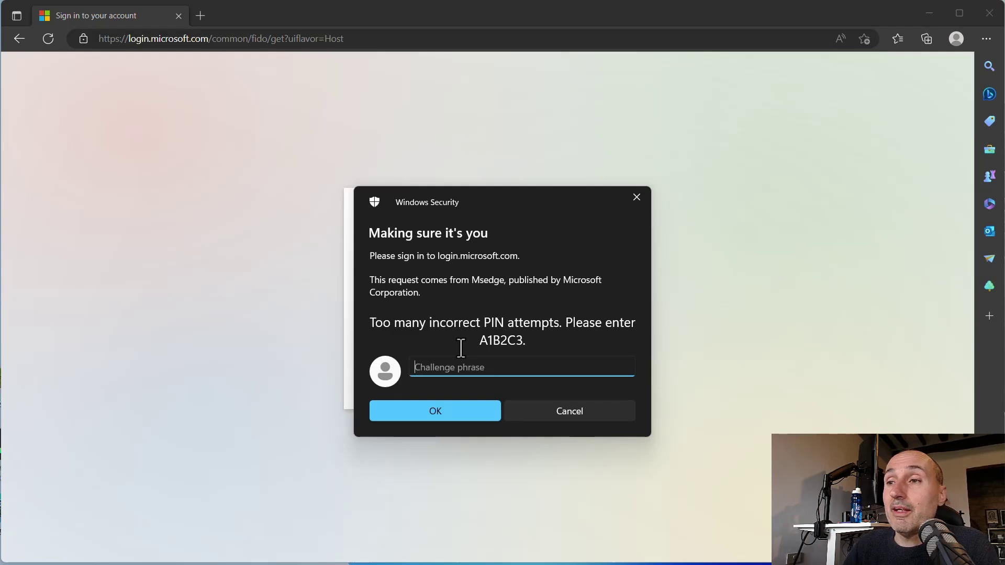
type("asd")
key("BackSpace")
key("BackSpace")
key("BackSpace")
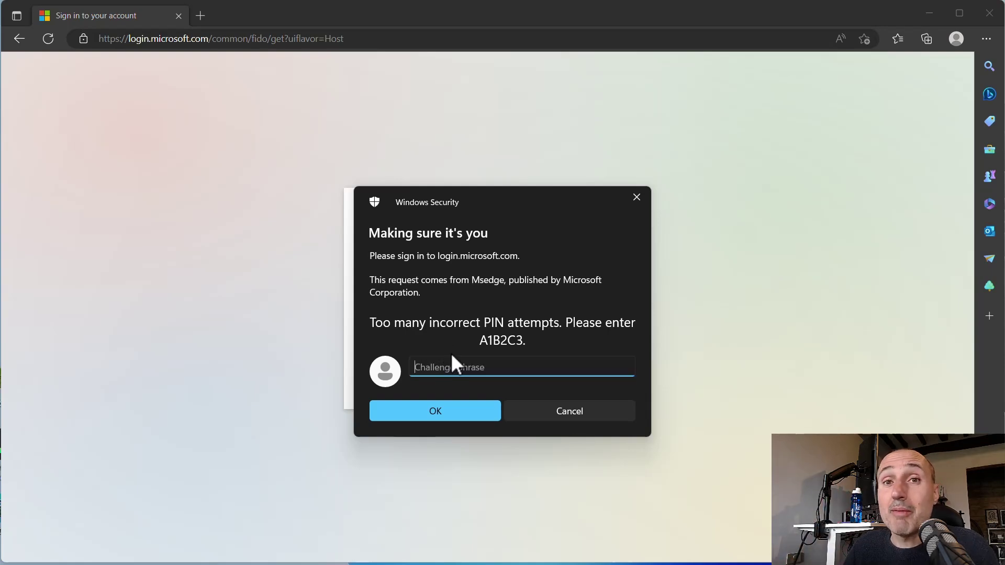
type("A1")
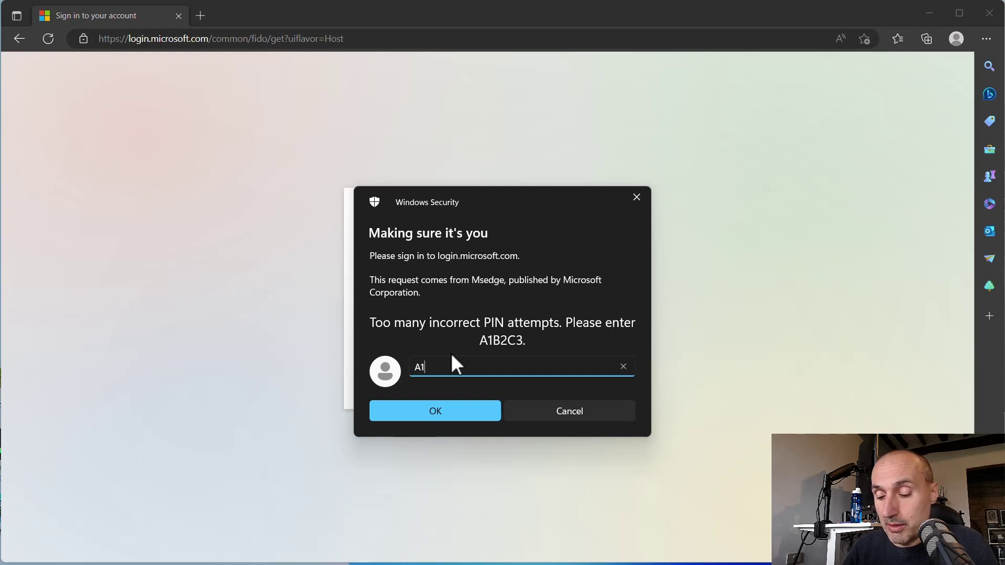
type("B2")
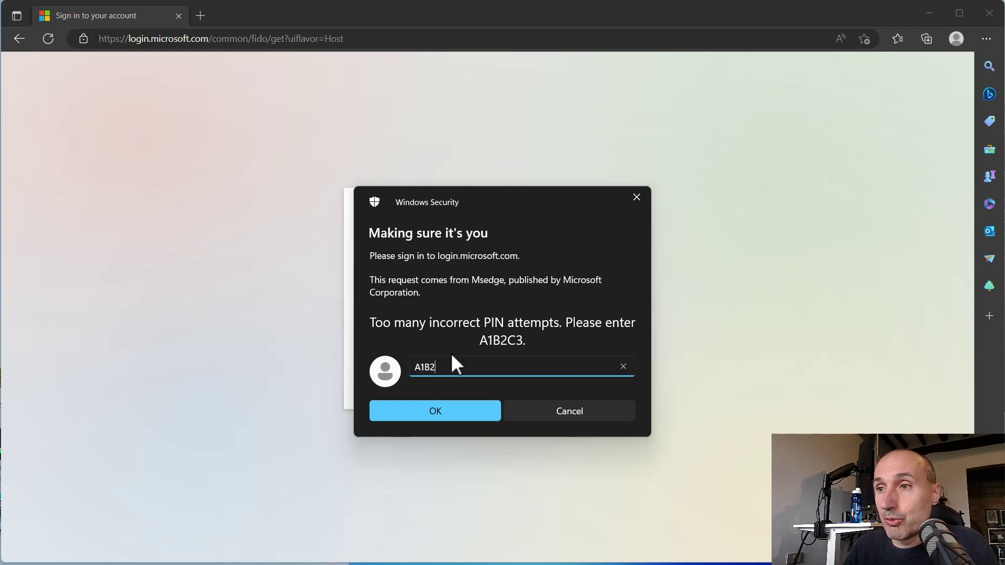
type("C3")
left_click(449, 416)
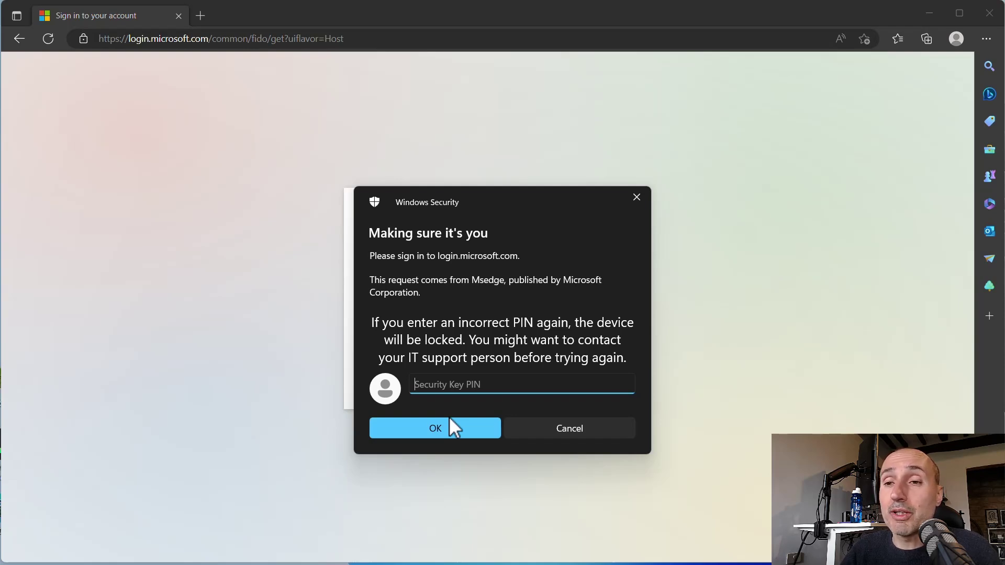
type("•••••••••••••")
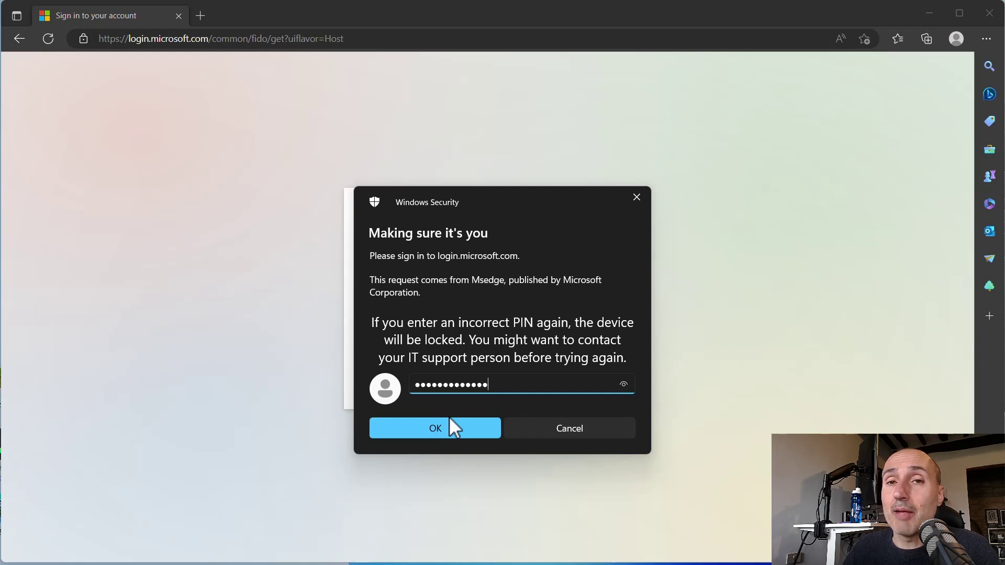
left_click(454, 429)
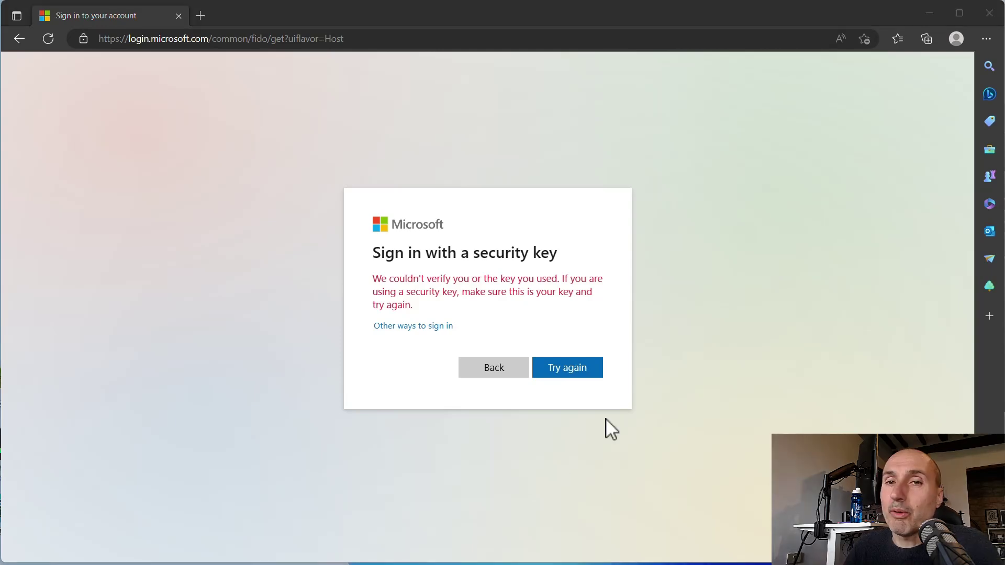
left_click(578, 369)
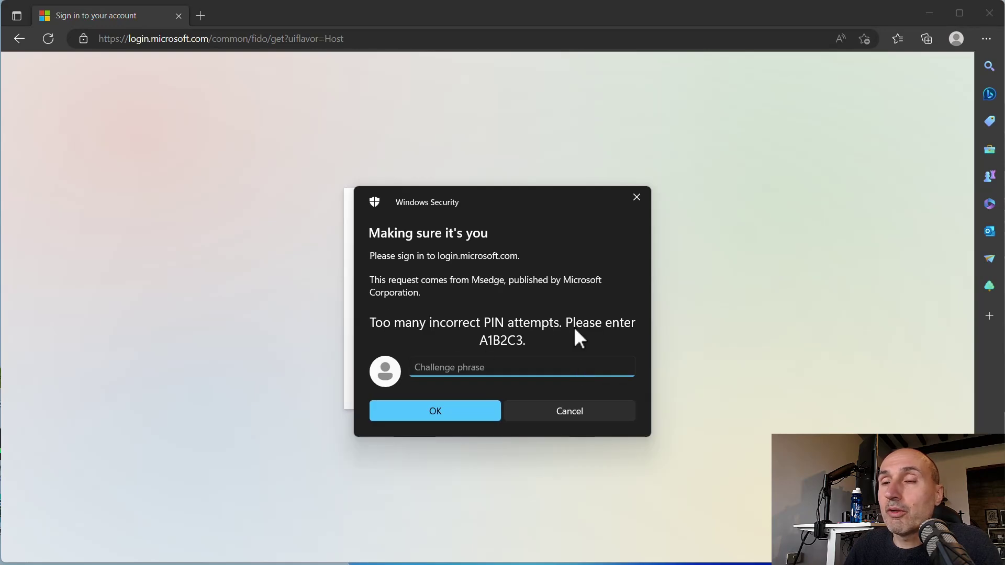
type("A1")
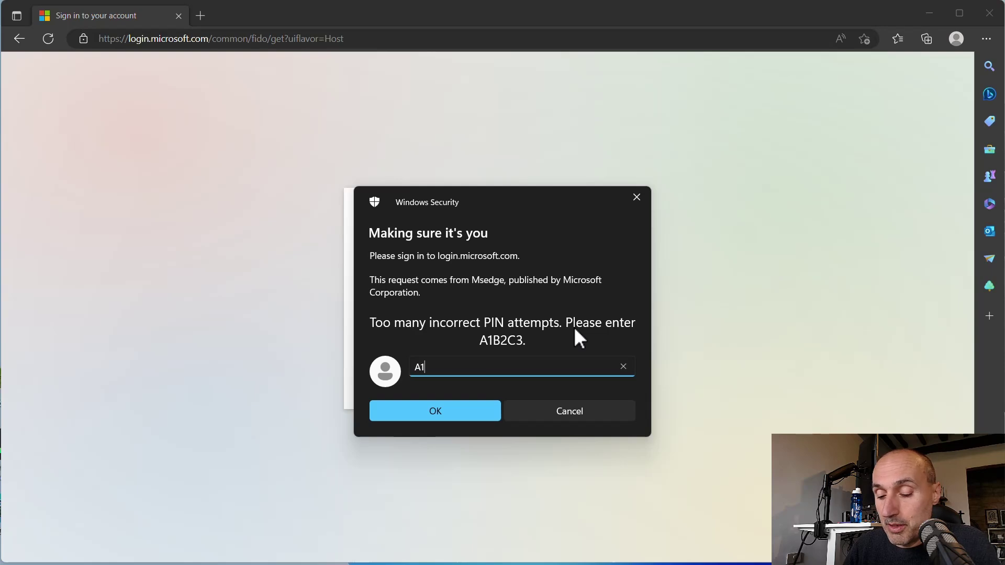
type("B2X")
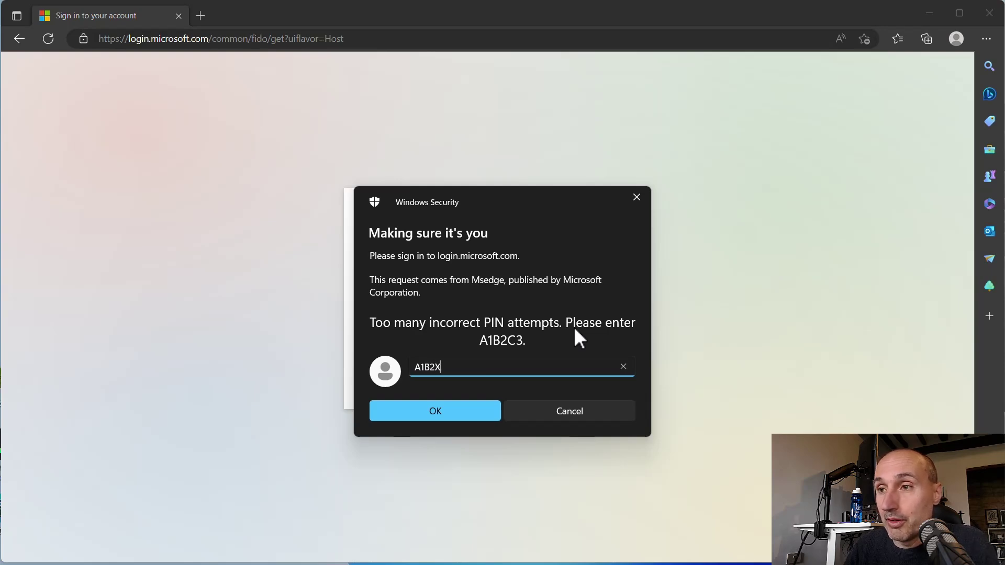
type("3")
key("BackSpace")
type("C3")
key("Return")
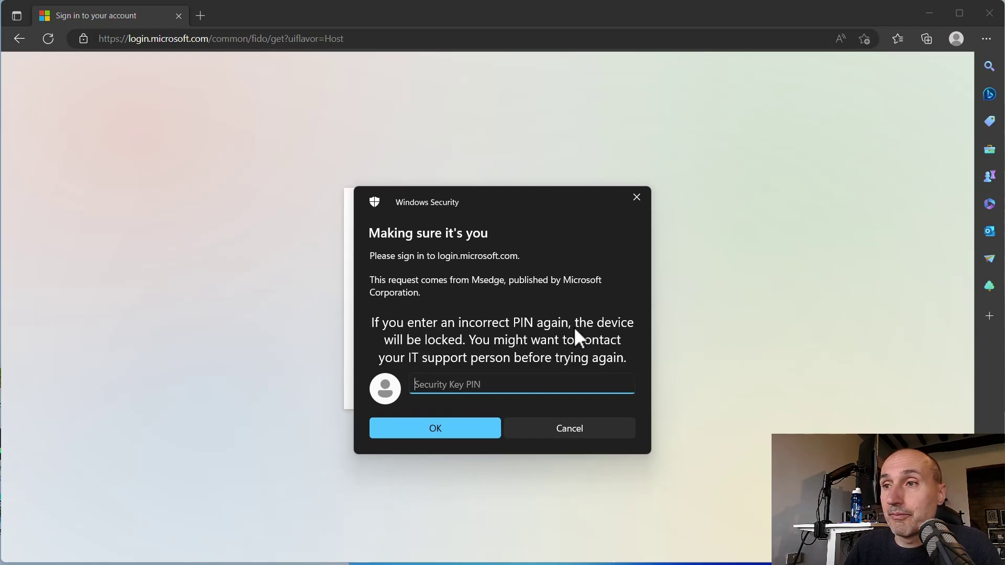
type("123456789012")
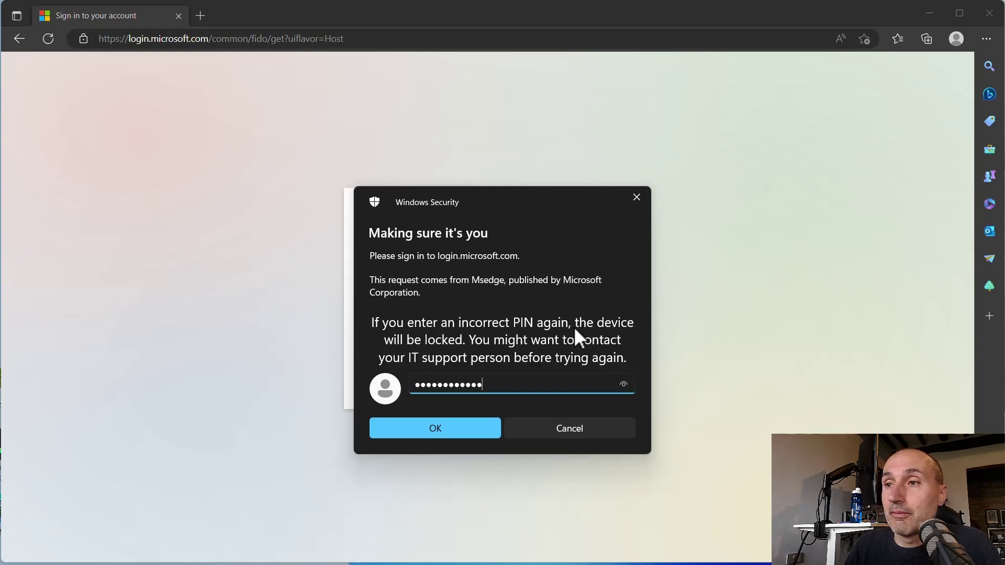
key("Return")
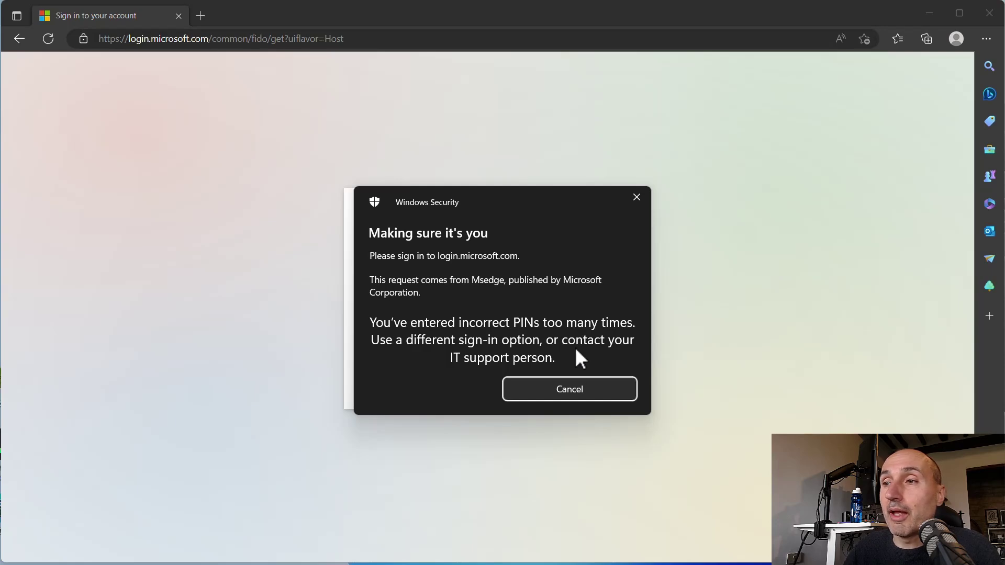
left_click(569, 388)
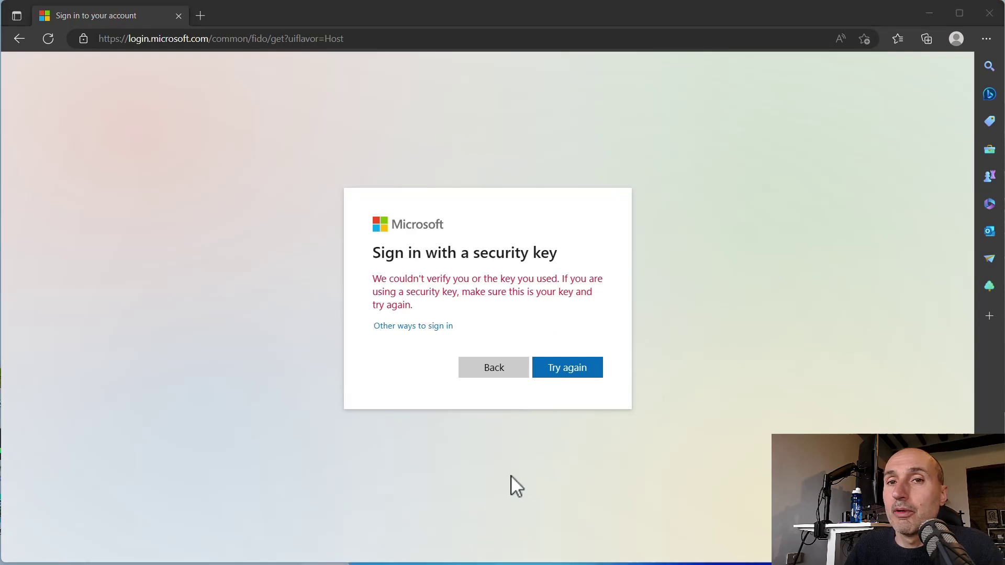
- Retry the security-key sign-in from the couldn't-verify error page
left_click(572, 373)
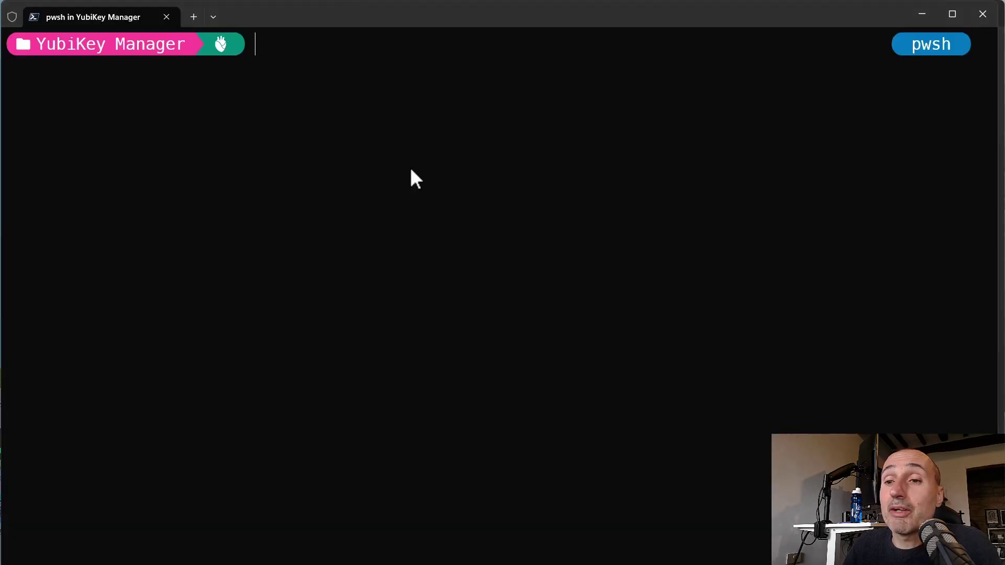
- Rerun '.\ykman.exe fido info' to confirm the PIN is blocked, then clear the screen
key("Up")
key("Up")
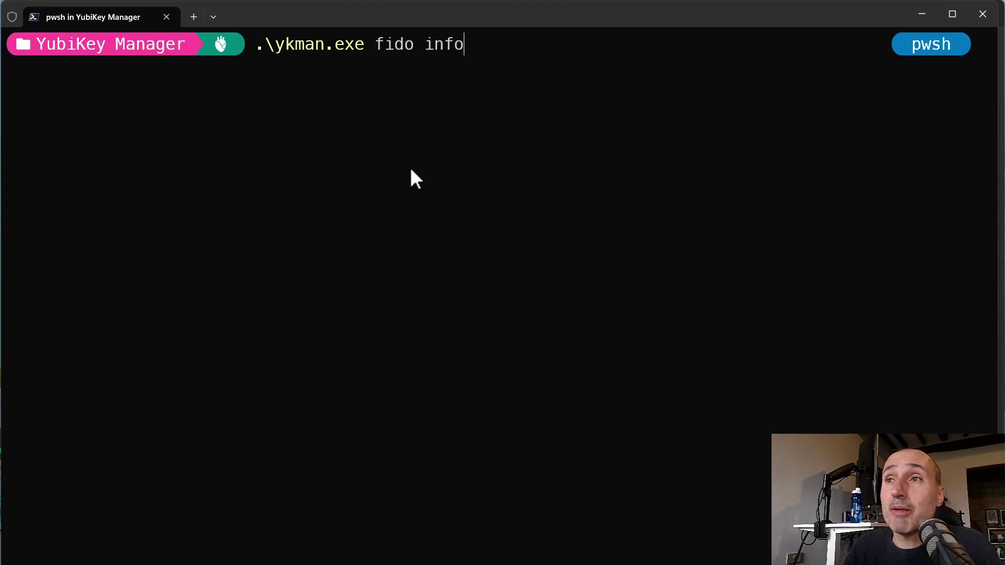
key("Return")
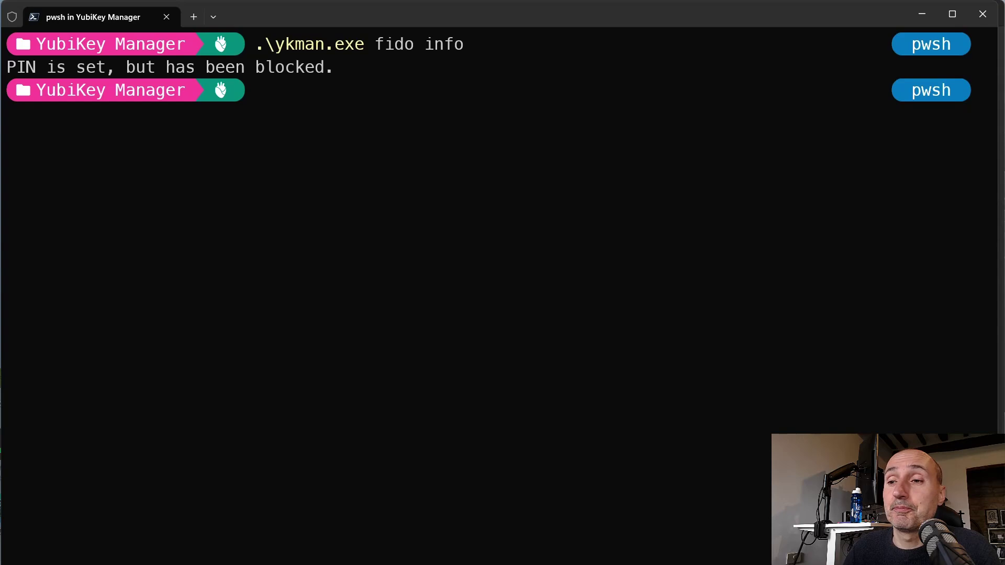
key("ctrl+l")
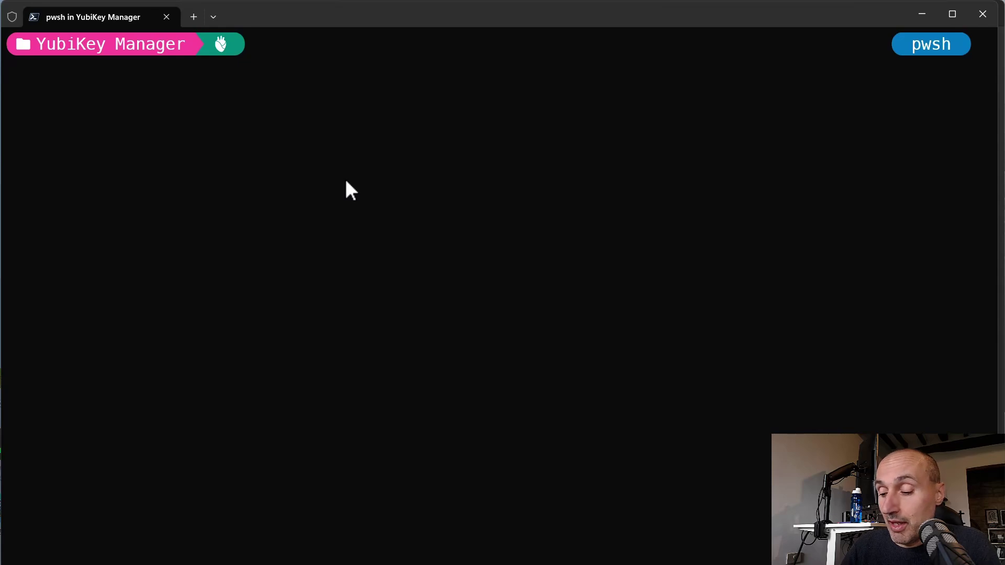
- Run '.\ykman.exe oath' to display the OATH application's help and commands
type("./&")
key("BackSpace")
type("y")
key("Tab")
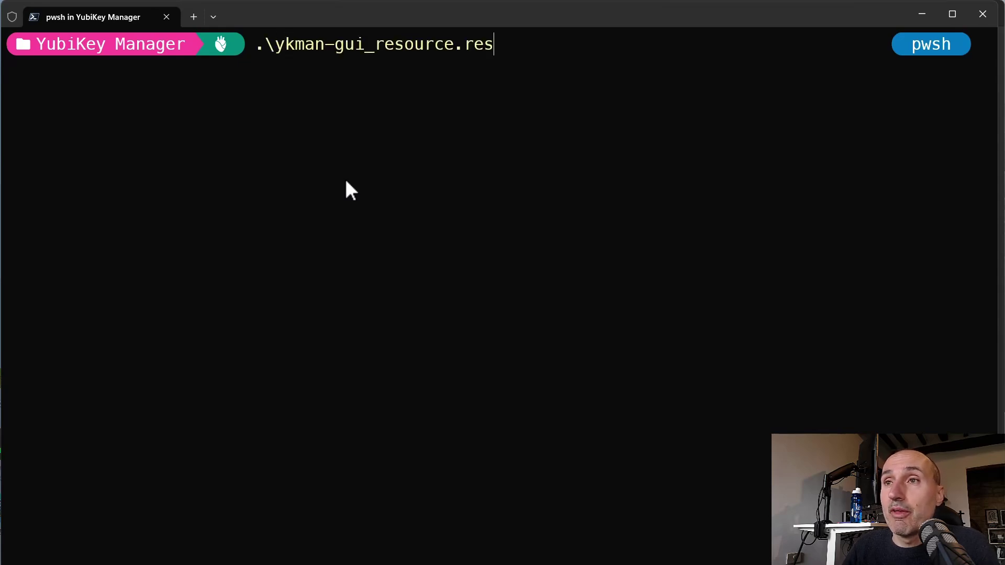
key("Tab")
key("Tab")
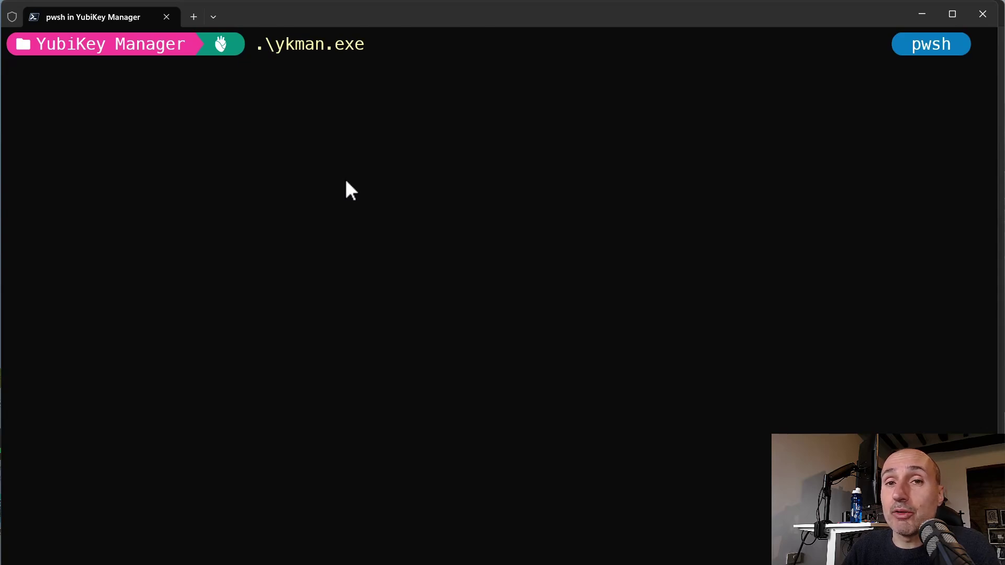
type("oath")
key("BackSpace")
type("th")
key("Return")
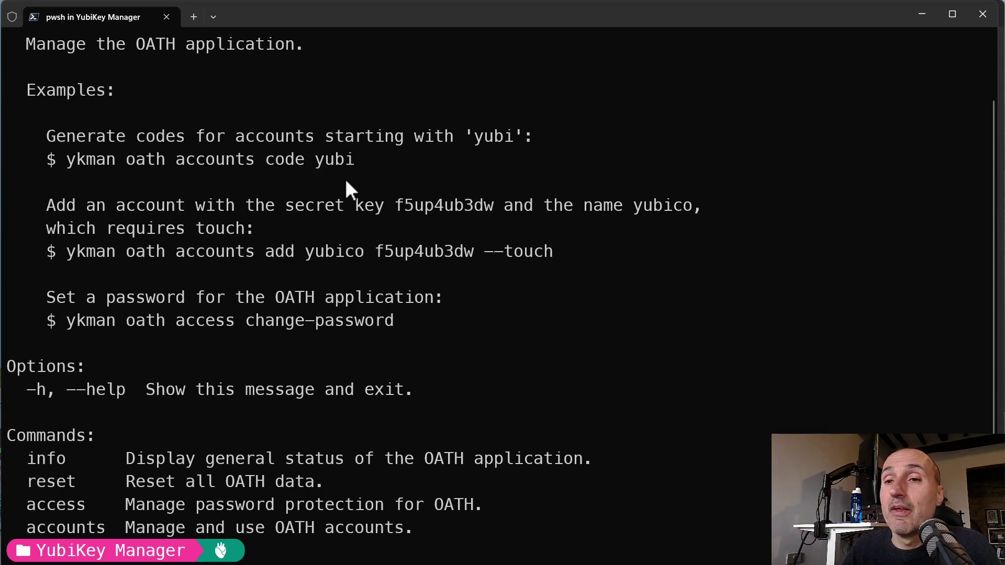
- List the key's OATH accounts with 'ykman oath accounts list', supplying the OATH password
key("Up")
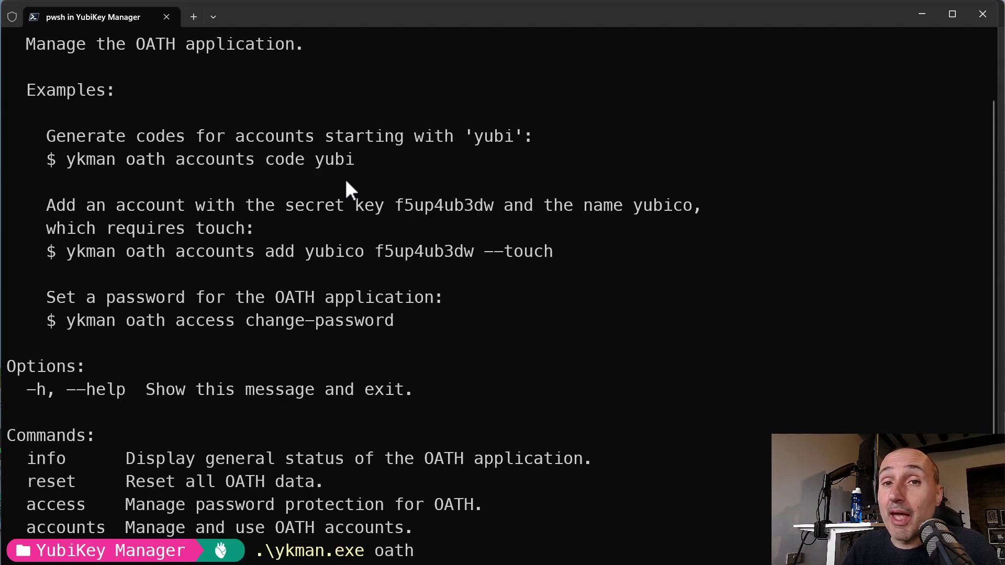
type("a")
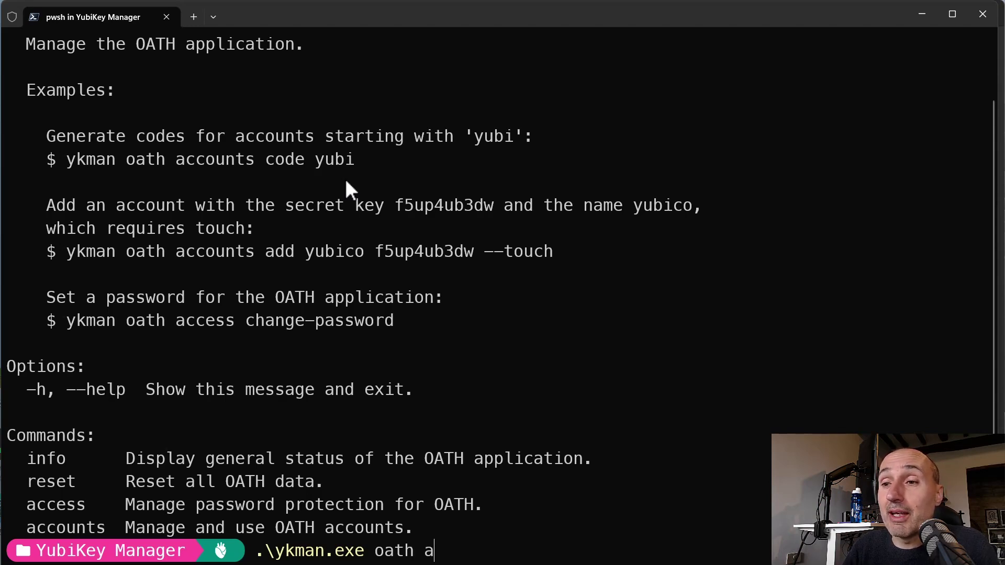
type("ccounts list")
key("Return")
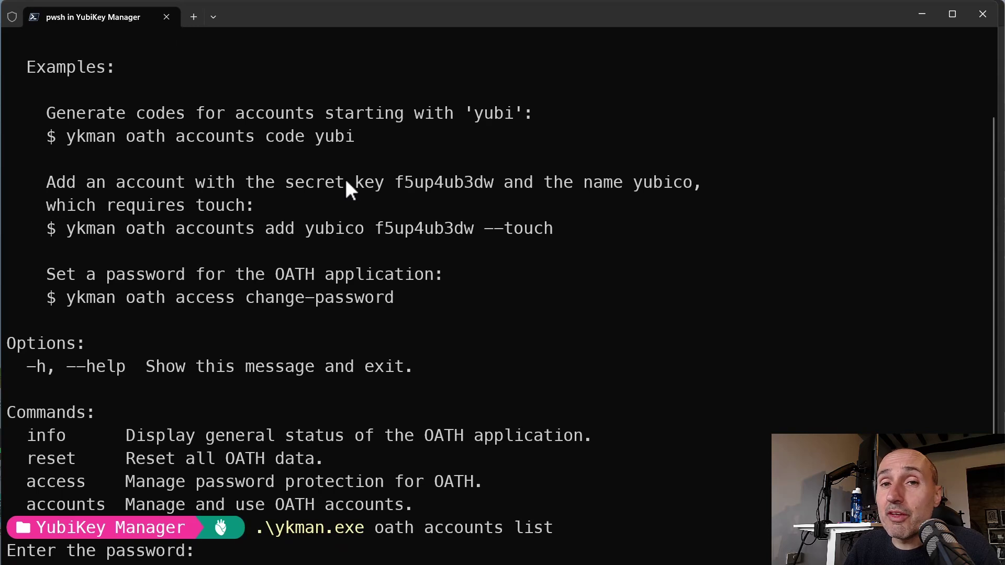
key("Return")
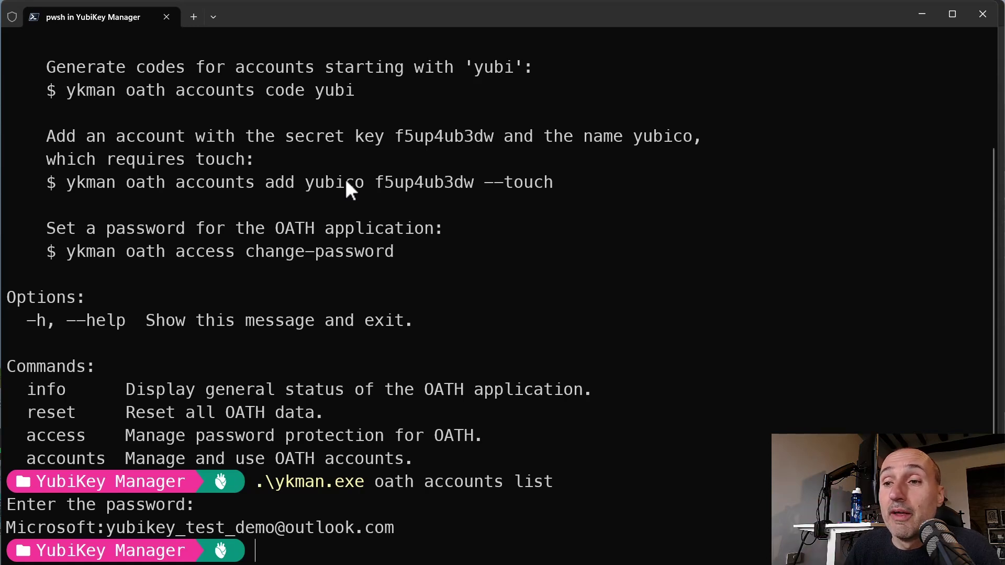
- Generate the Microsoft account's one-time code with 'ykman oath code' and select it
key("Up")
key("BackSpace")
key("BackSpace")
key("BackSpace")
key("BackSpace")
key("BackSpace")
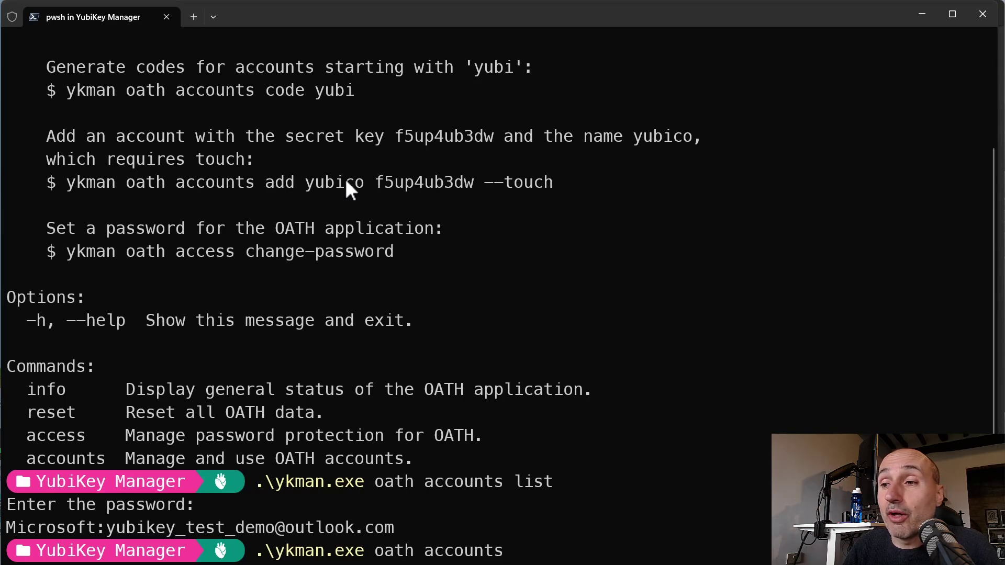
key("BackSpace")
key("BackSpace")
key("BackSpace")
key("BackSpace")
key("BackSpace")
key("BackSpace")
key("BackSpace")
key("BackSpace")
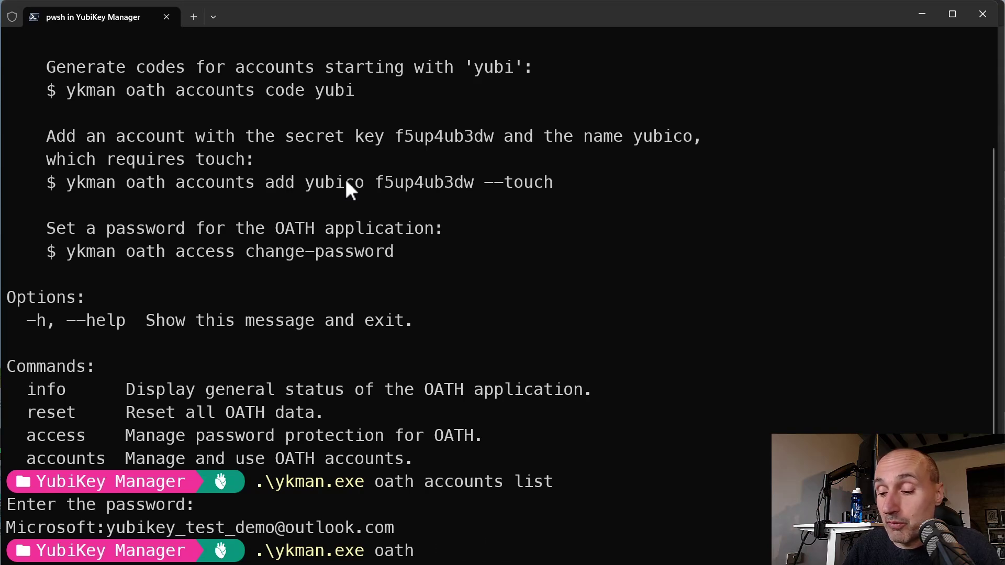
type("code")
key("Return")
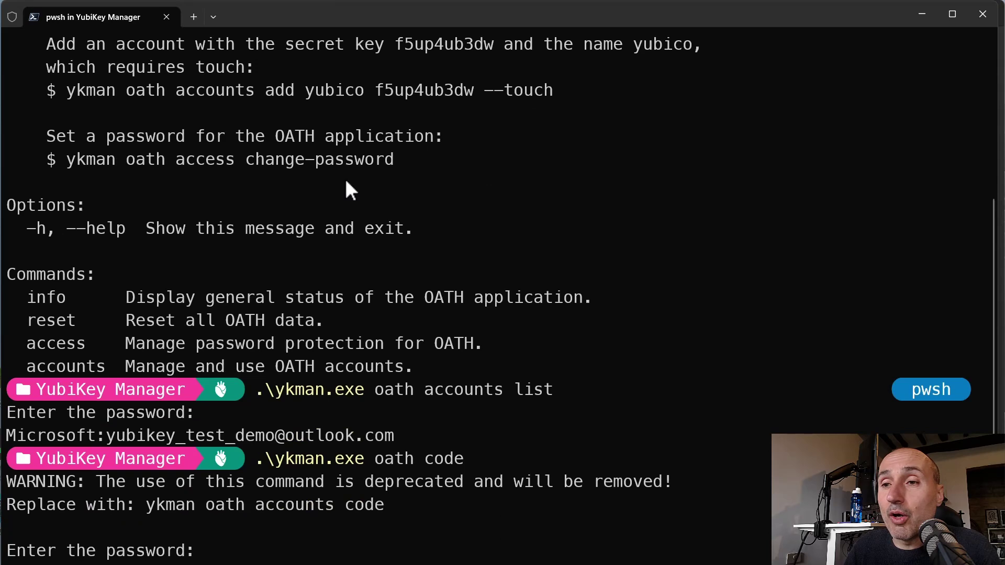
key("Return")
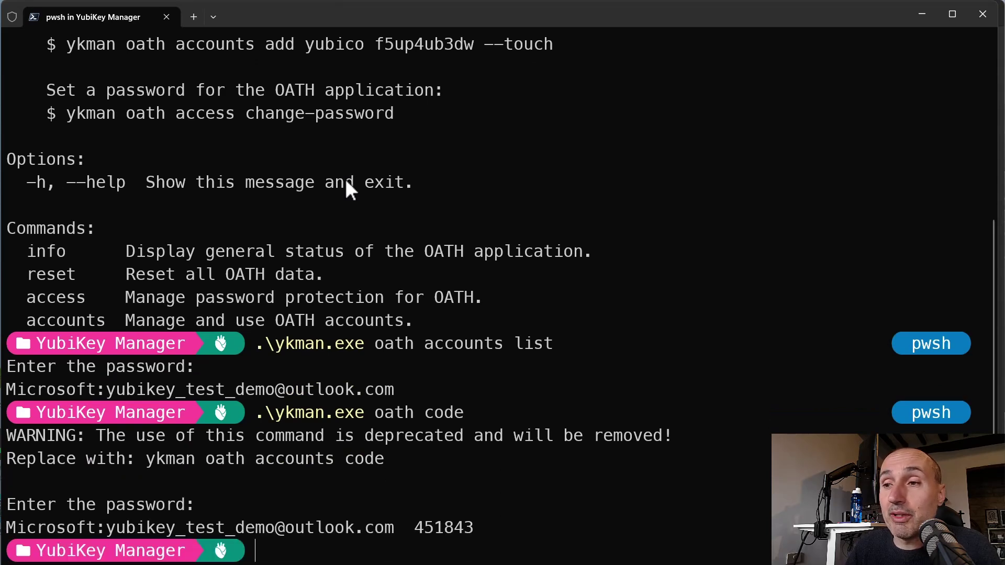
left_click_drag(473, 529, 406, 534)
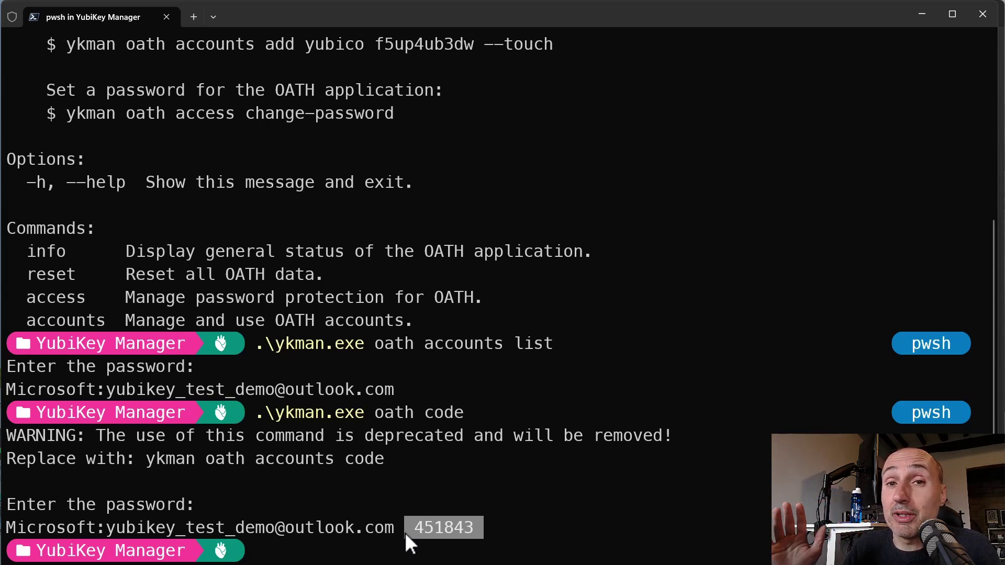
key("alt+Tab")
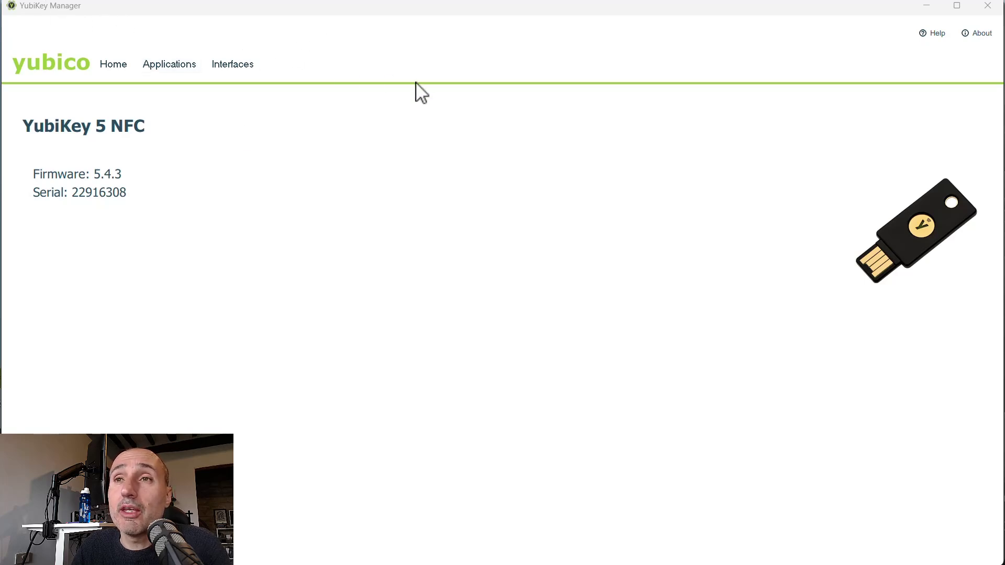
- Open the Change PIN form on YubiKey Manager's FIDO2 page
left_click(164, 67)
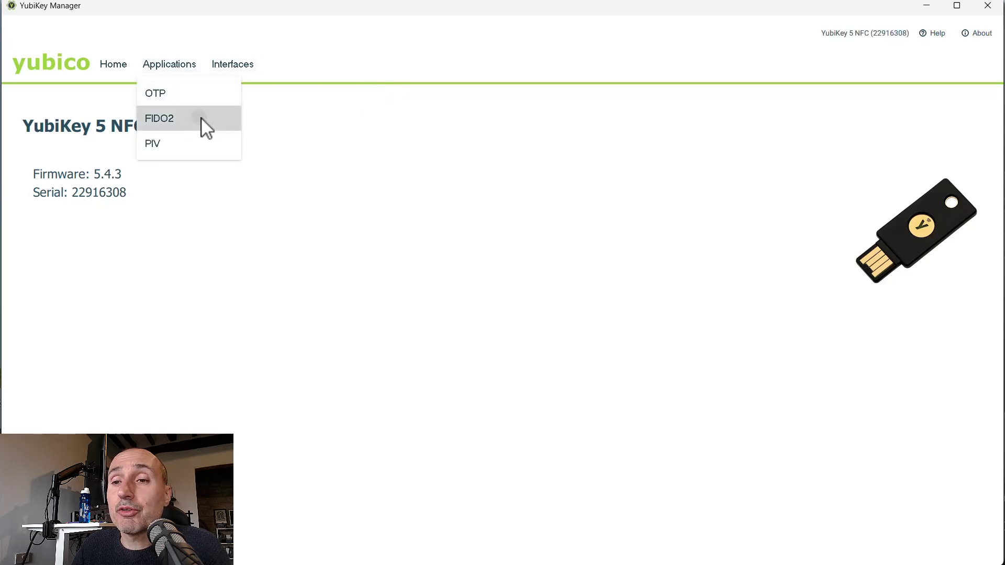
left_click(200, 118)
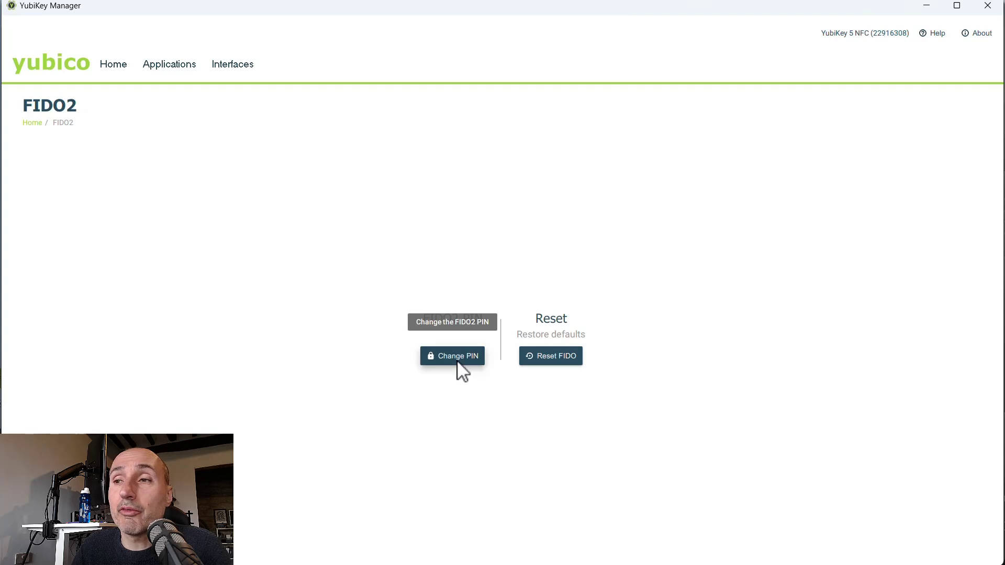
left_click(459, 364)
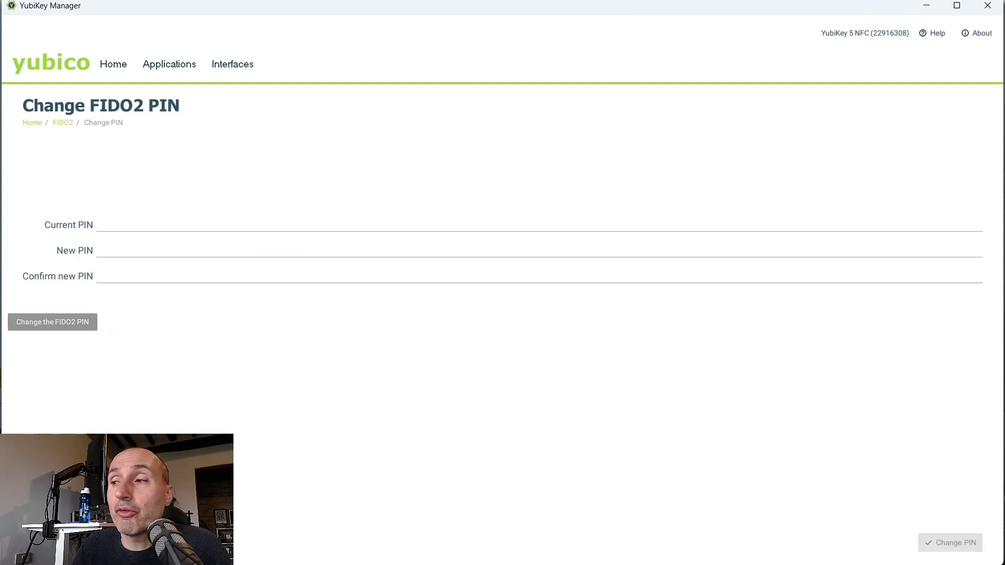
left_click(157, 224)
type("••")
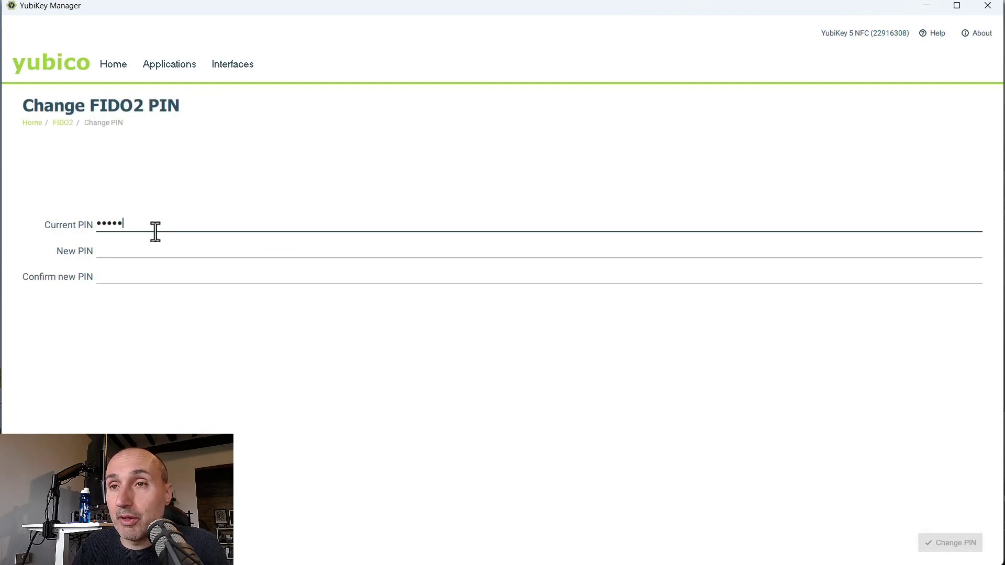
left_click(156, 257)
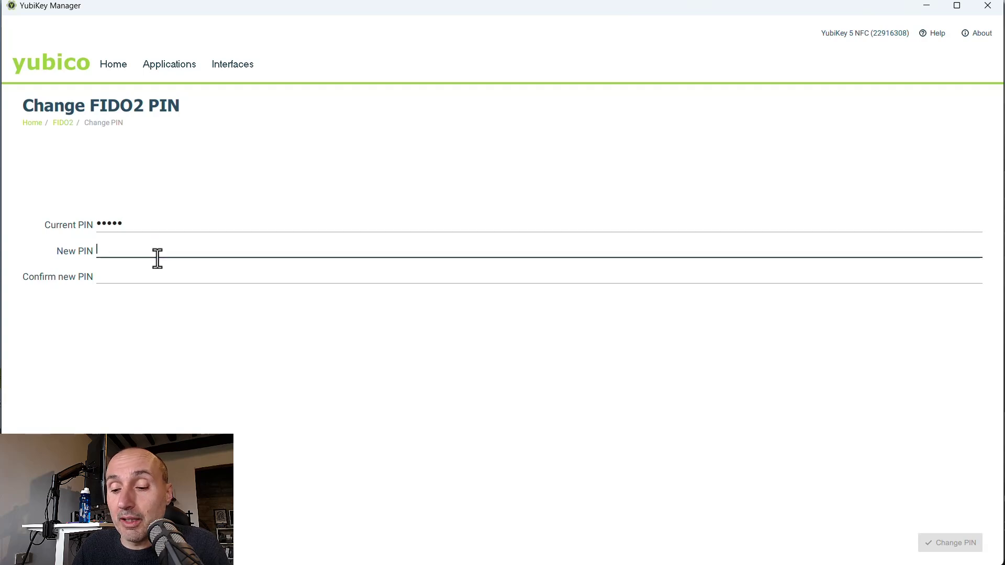
type("123")
left_click(158, 274)
type("123")
left_click(247, 229)
key("BackSpace")
key("BackSpace")
key("BackSpace")
key("BackSpace")
key("BackSpace")
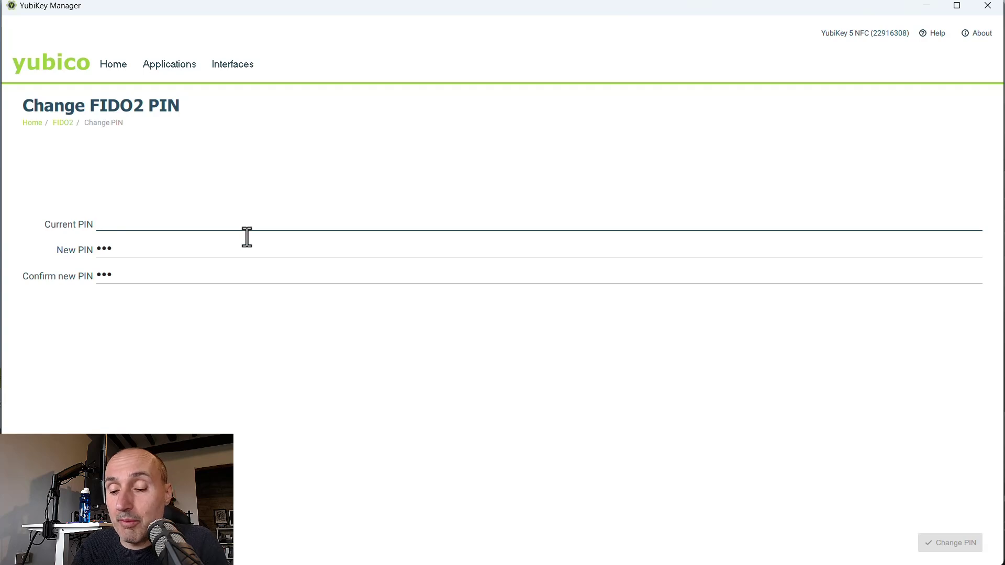
type("123")
left_click(263, 250)
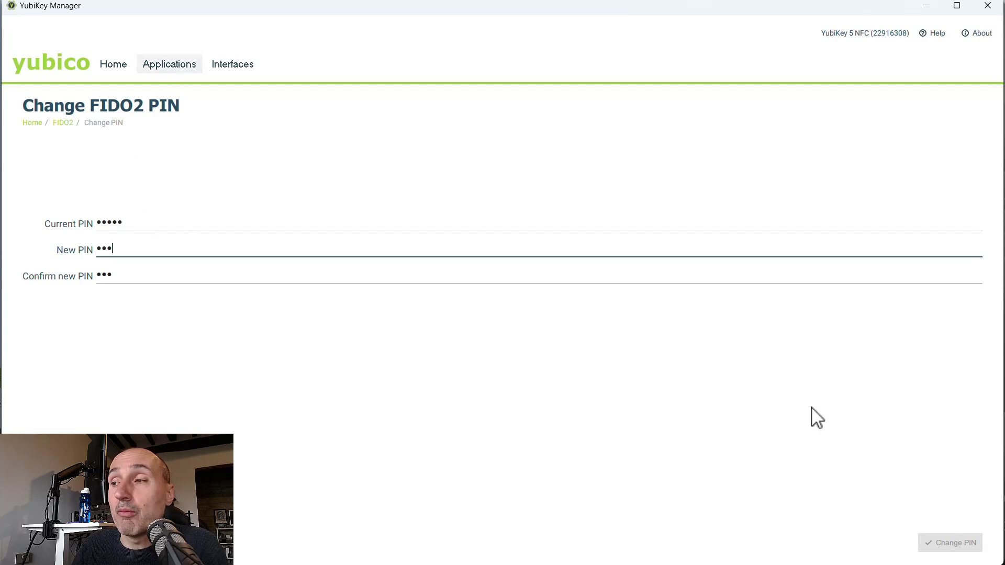
- Reset FIDO from the FIDO2 page and confirm wiping all FIDO credentials
left_click(175, 76)
left_click(188, 119)
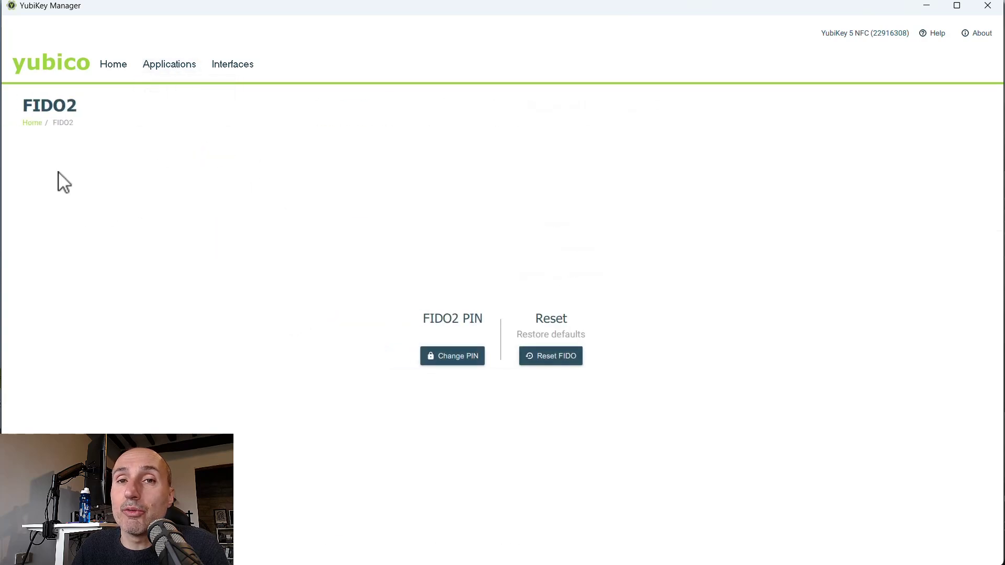
left_click(547, 362)
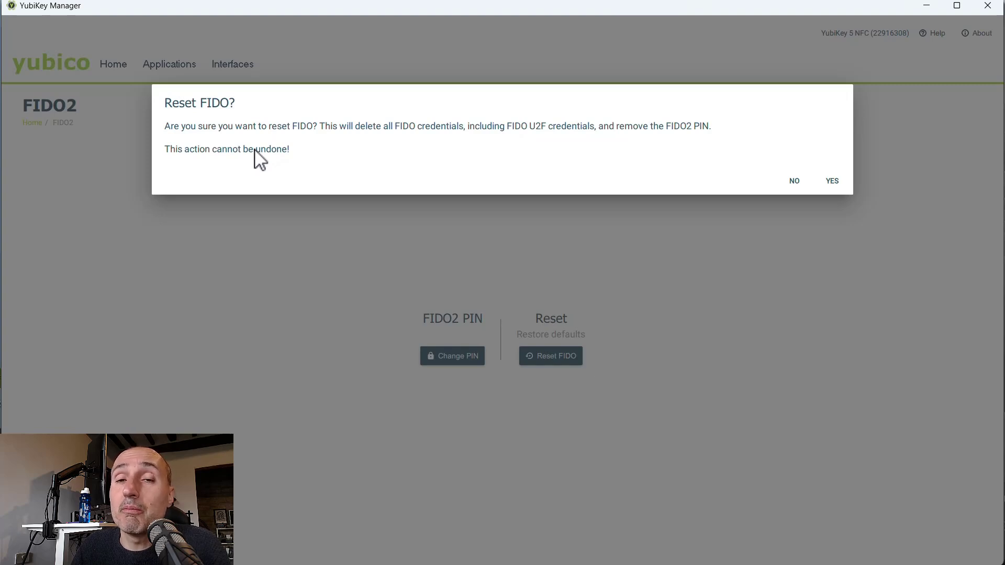
left_click(833, 182)
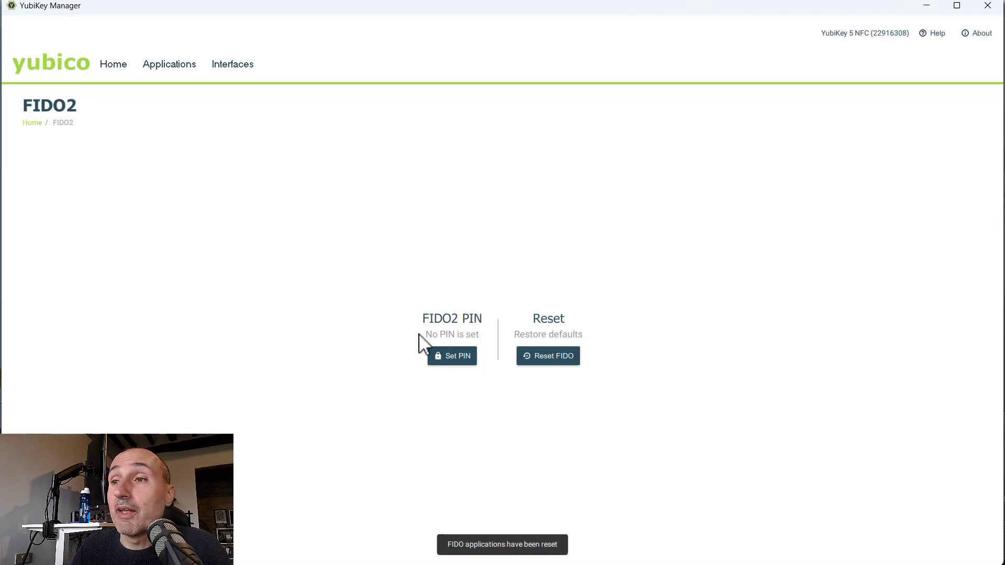
- Give the reset YubiKey a new five-digit FIDO2 PIN in YubiKey Manager
left_click(454, 360)
left_click(124, 249)
type("12345")
left_click(138, 285)
type("12345")
left_click(964, 552)
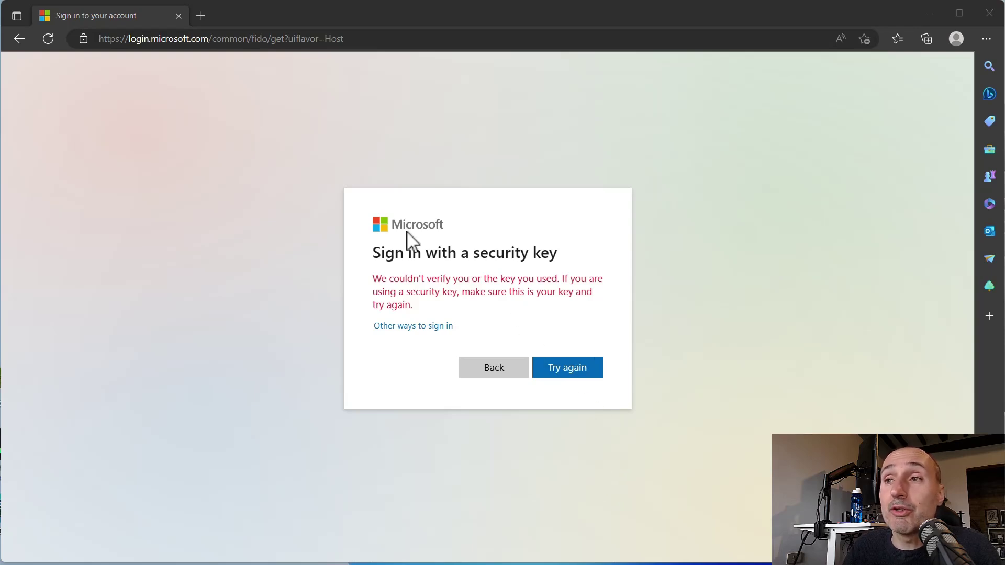
- Retry the security-key sign-in with the key's PIN, then go back after the verification error
left_click(563, 375)
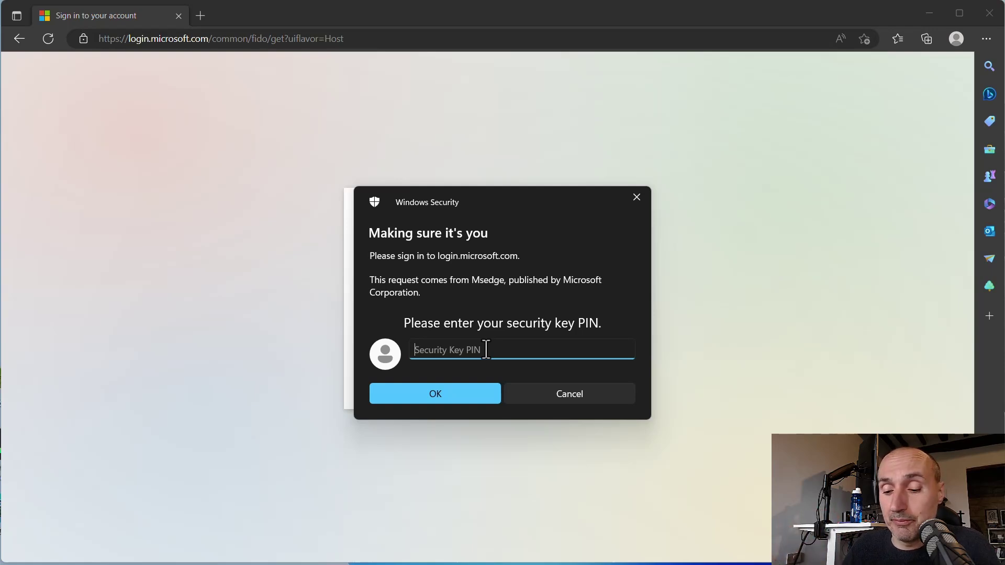
type("•••••")
left_click(459, 395)
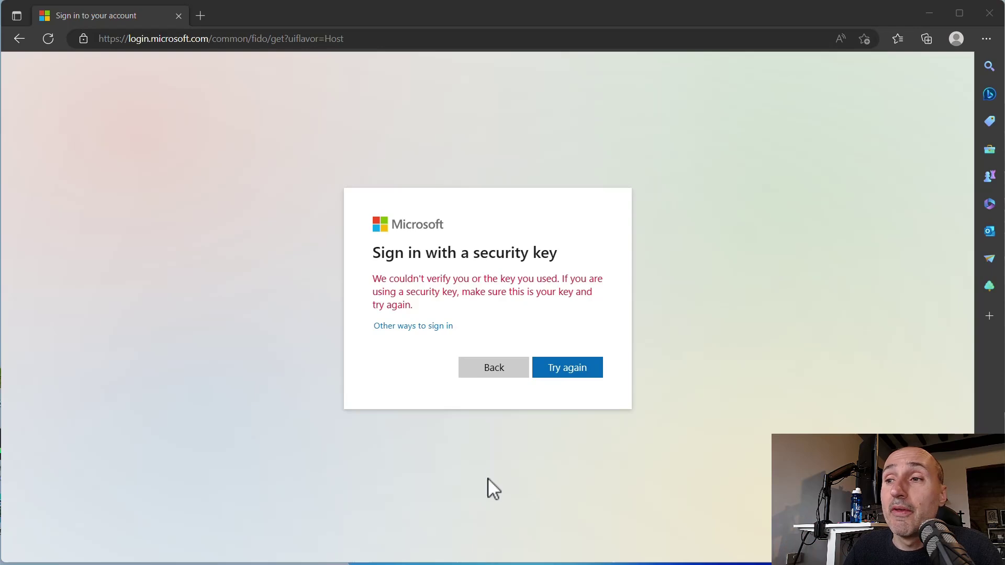
left_click(485, 370)
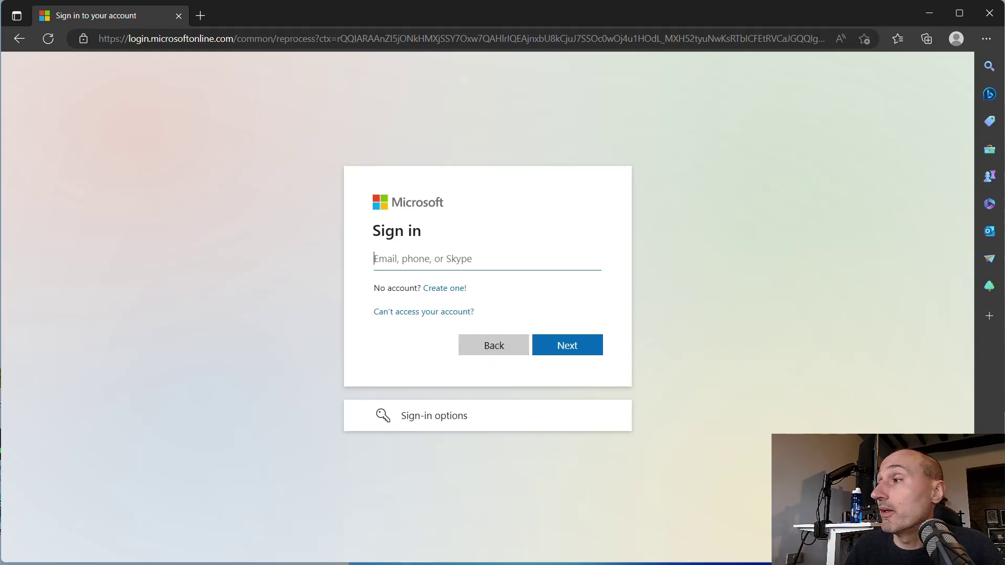
- Sign in with the saved account e-mail and pasted password, choosing Yes to stay signed in
left_click(437, 257)
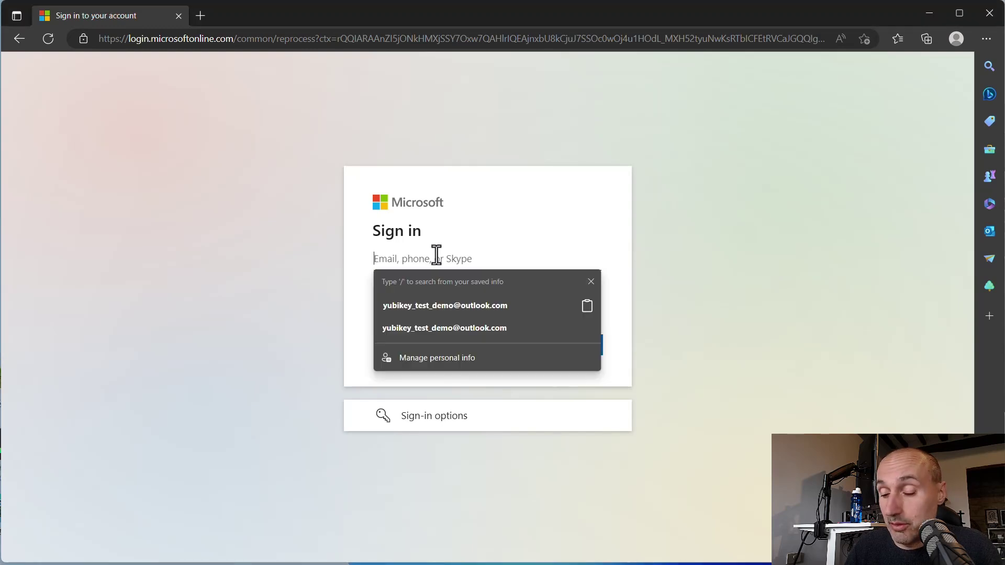
left_click(583, 305)
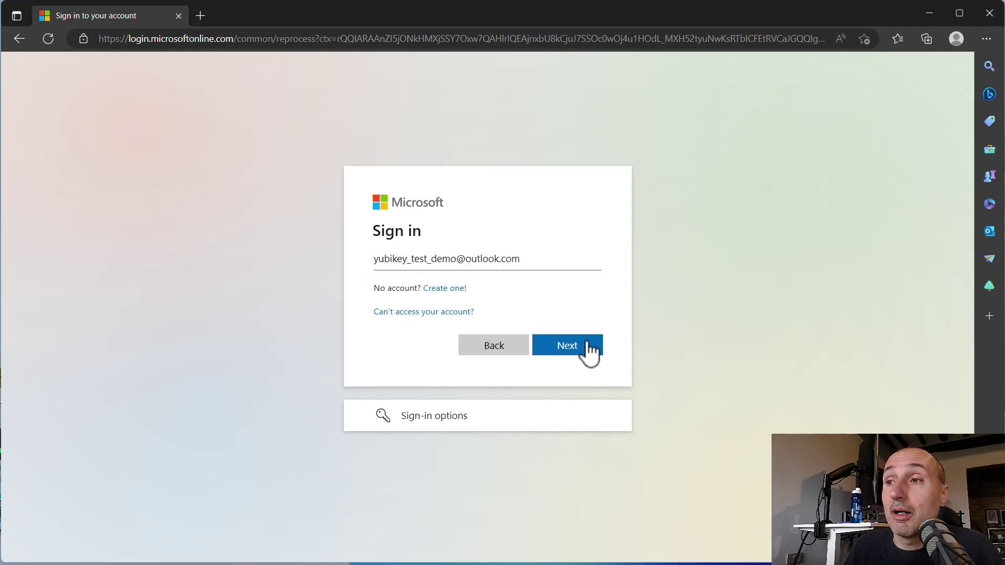
left_click(581, 345)
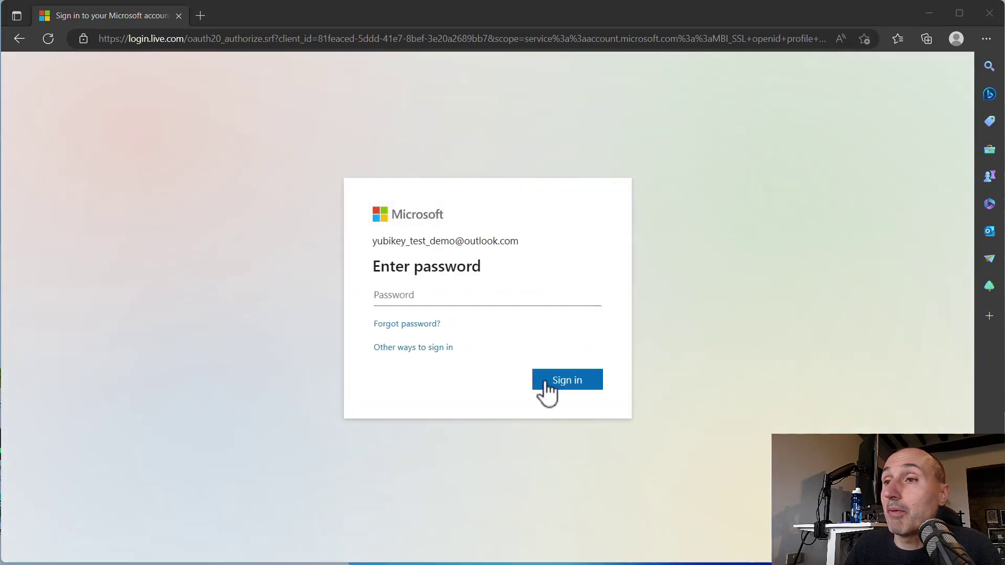
left_click(421, 299)
key("ctrl+v")
left_click(597, 386)
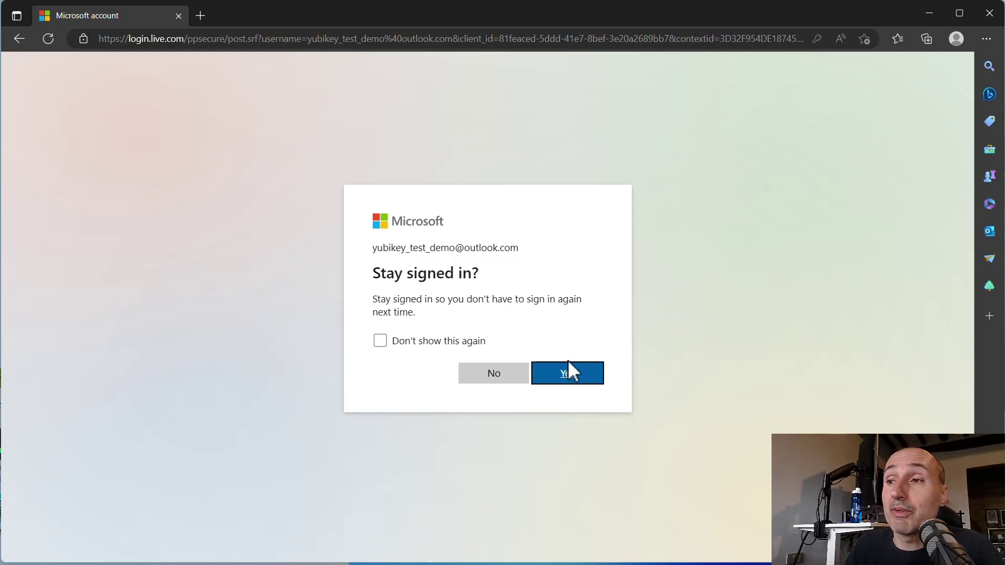
left_click(573, 379)
left_click(573, 379)
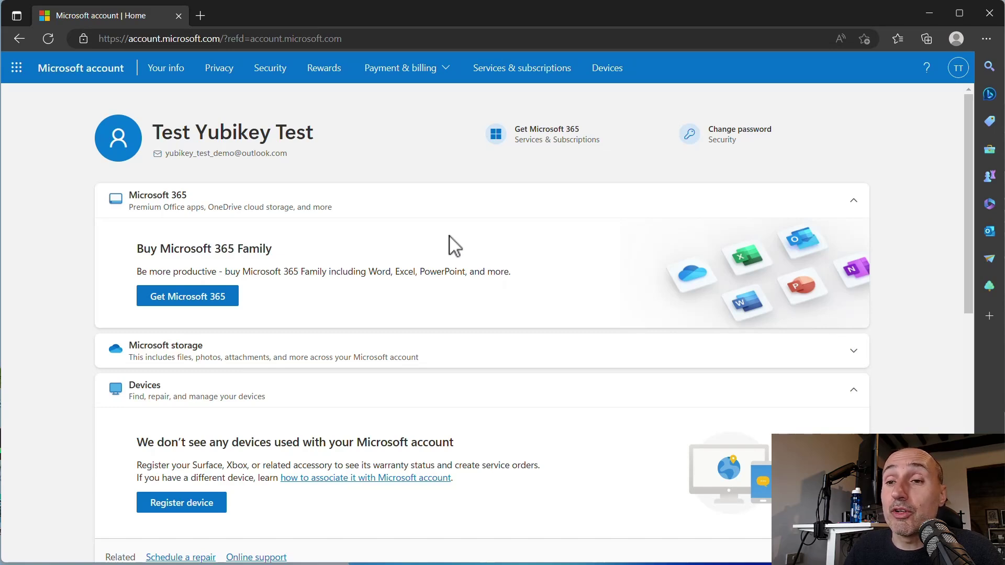
- Return to the Security page and start Advanced security options with Get started
key("alt+Left")
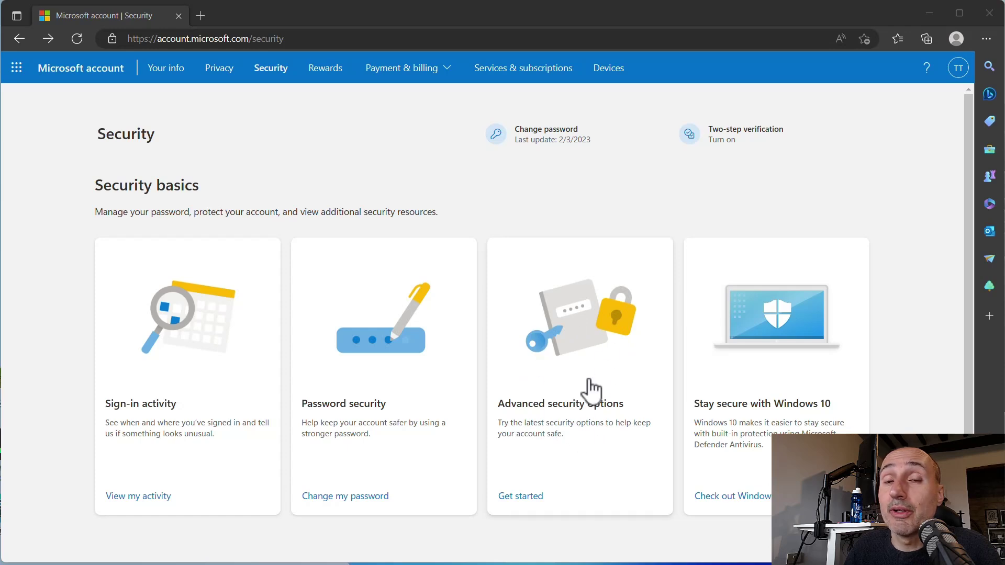
left_click(593, 398)
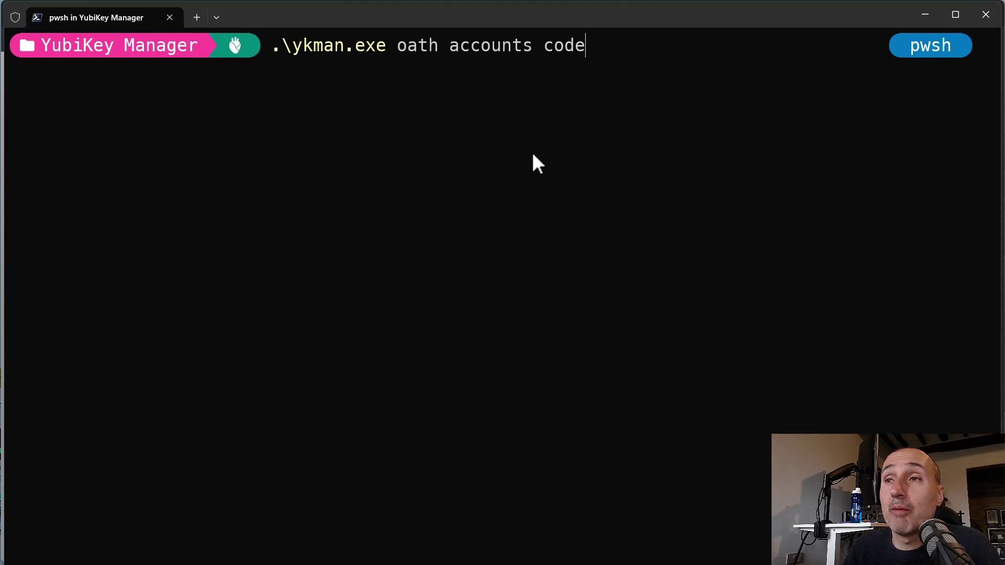
- Run ykman oath accounts code, unlock with the OATH password, and copy the one-time code
key("Return")
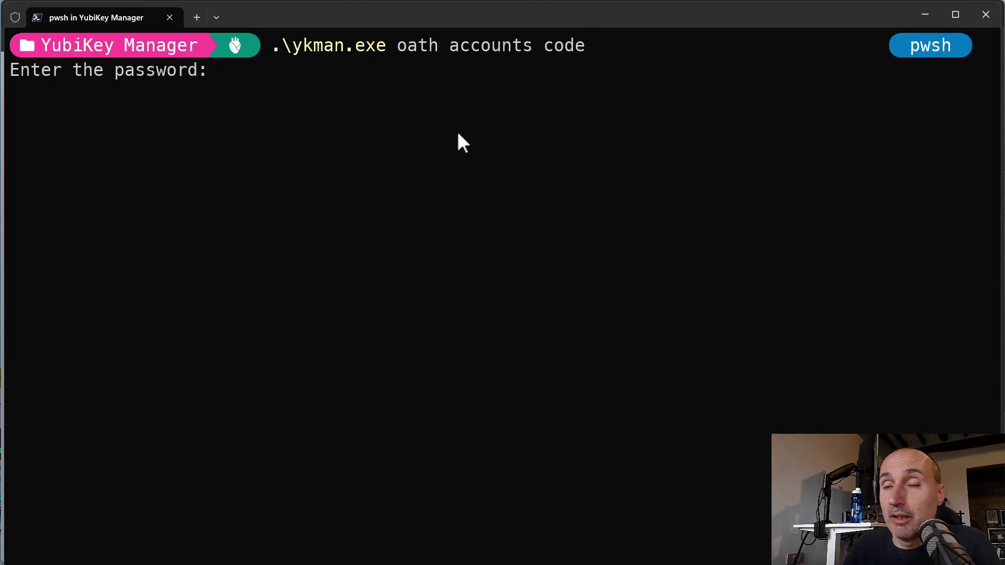
key("Return")
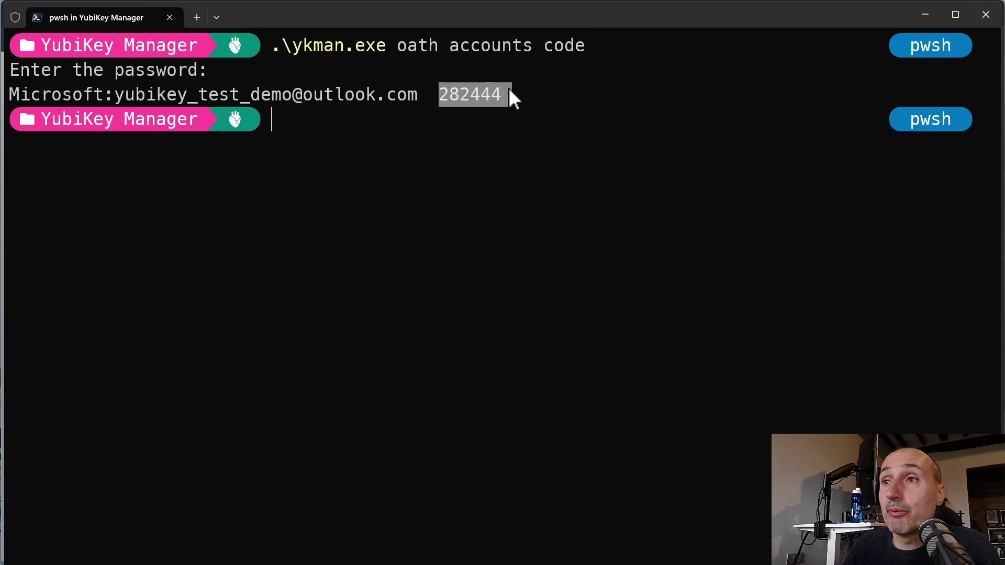
right_click(496, 94)
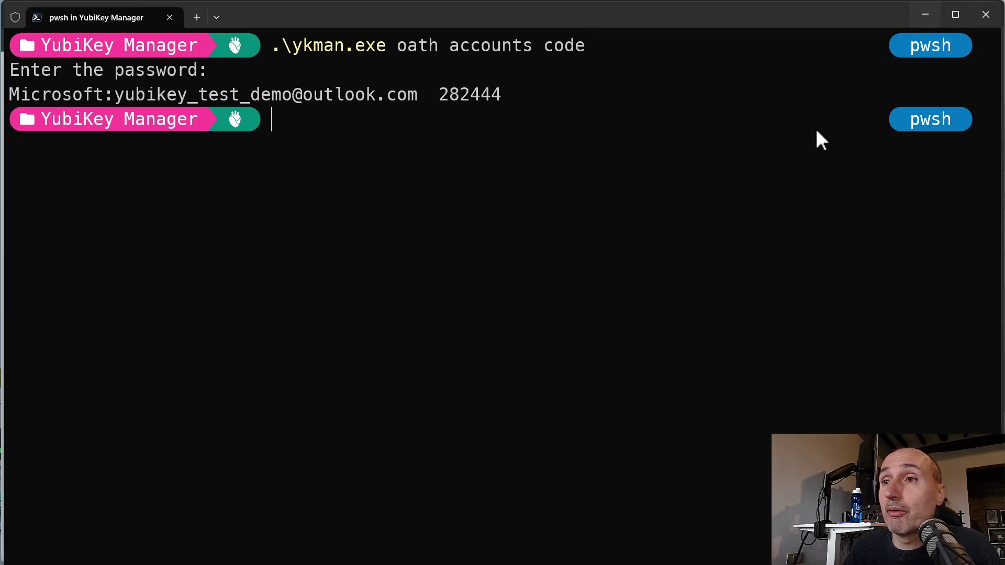
key("alt+Tab")
- Paste the one-time code into the Code field and verify it
right_click(438, 316)
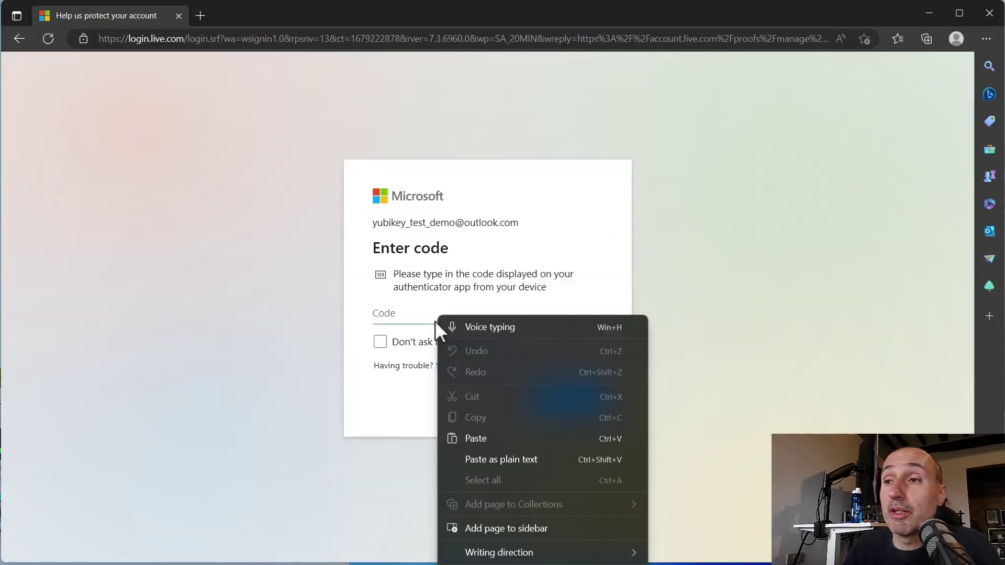
left_click(491, 434)
left_click(576, 404)
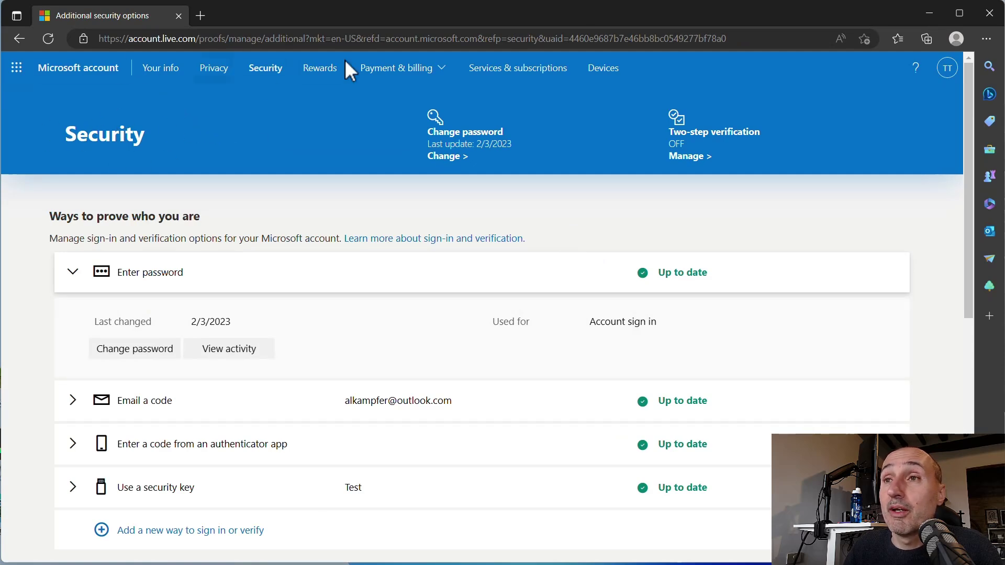
- Remove the security key named Test from the account's sign-in methods
scroll(277, 210, "down", 4)
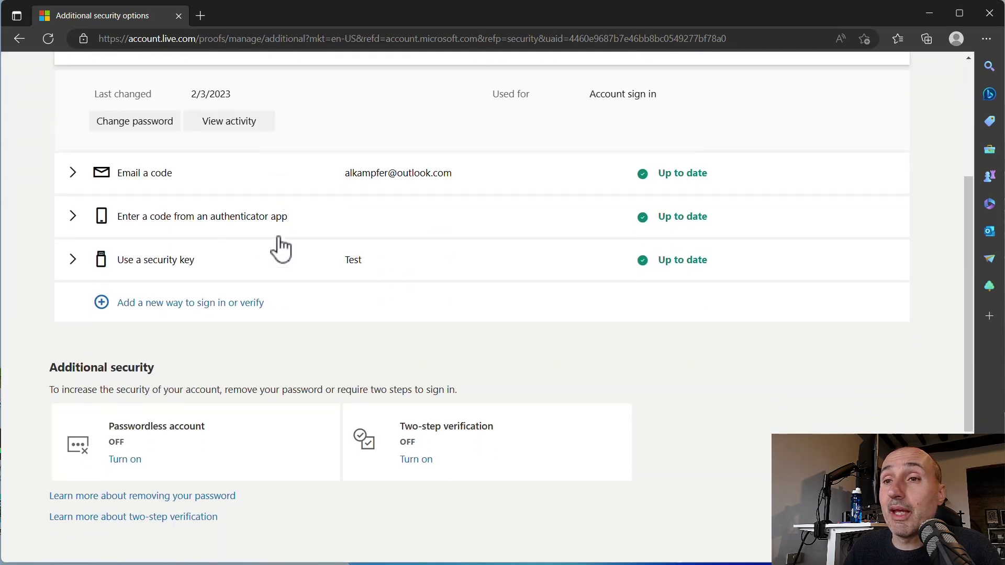
left_click(74, 259)
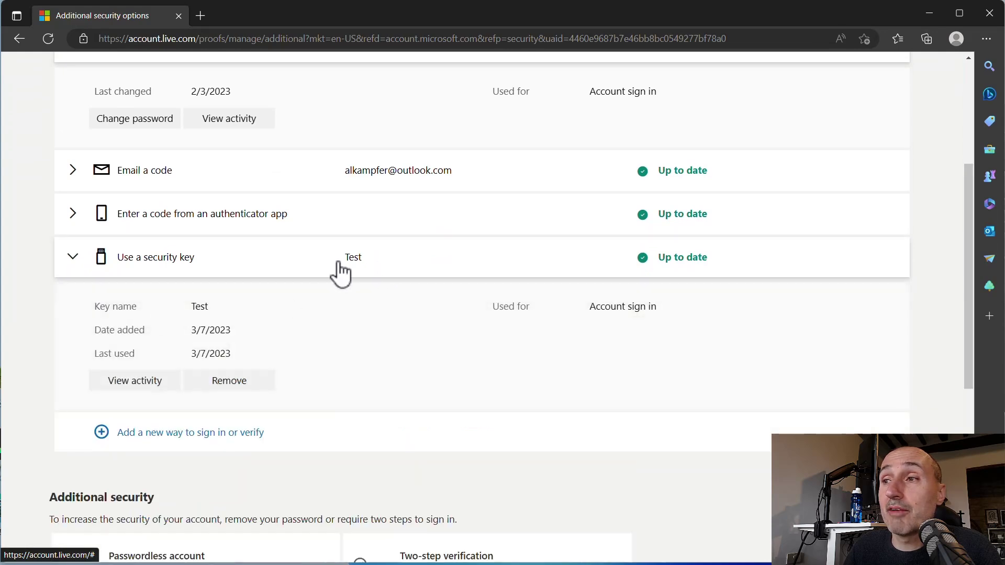
left_click(235, 381)
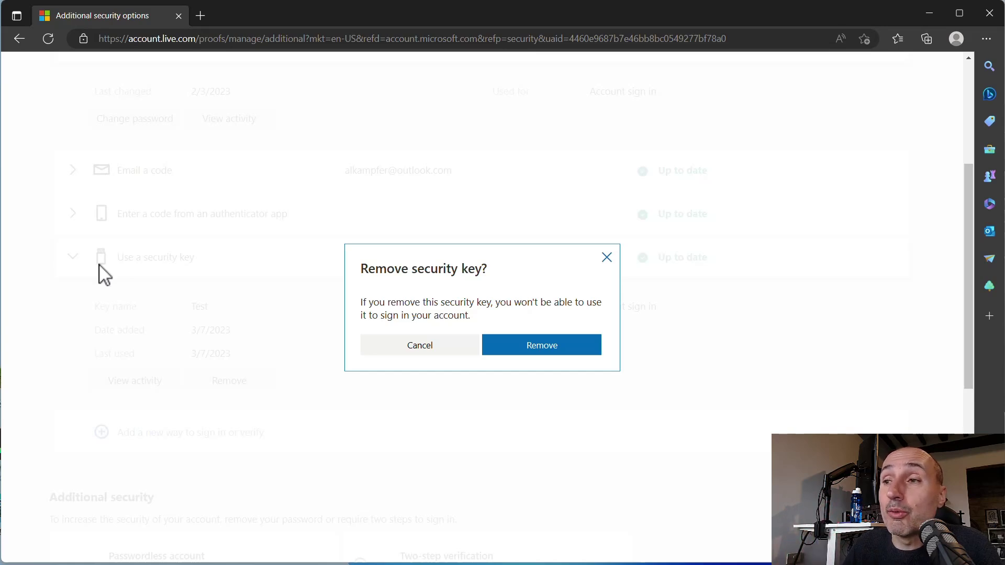
left_click(537, 350)
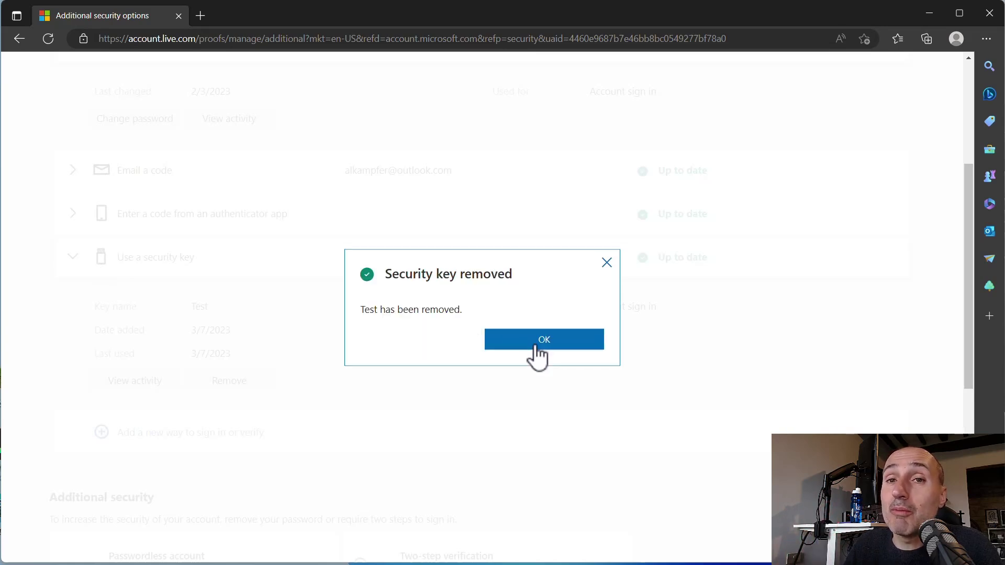
left_click(537, 348)
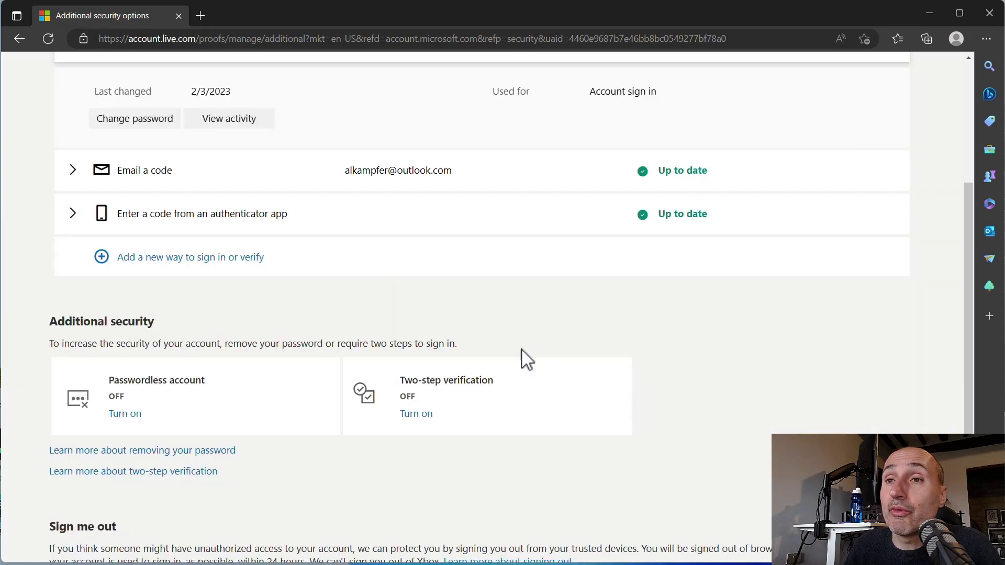
- Add a security key as a new sign-in method, approving Windows Security and entering the key PIN
left_click(178, 257)
left_click(498, 404)
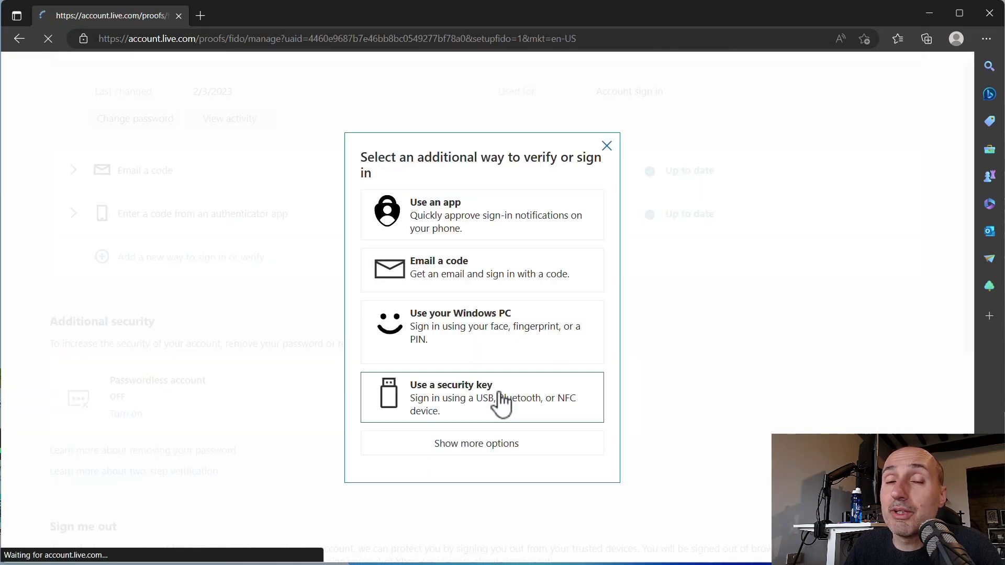
left_click(151, 380)
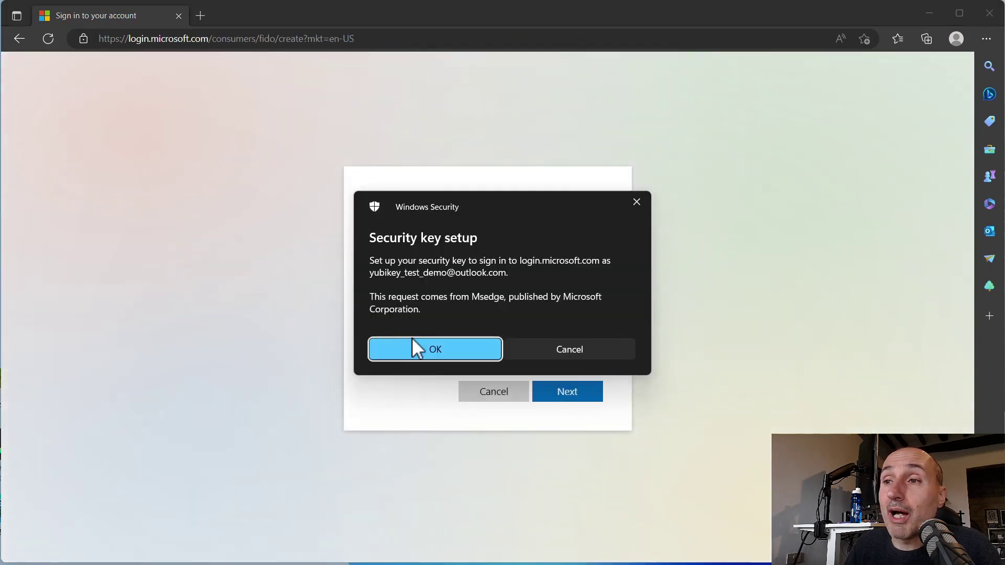
left_click(417, 351)
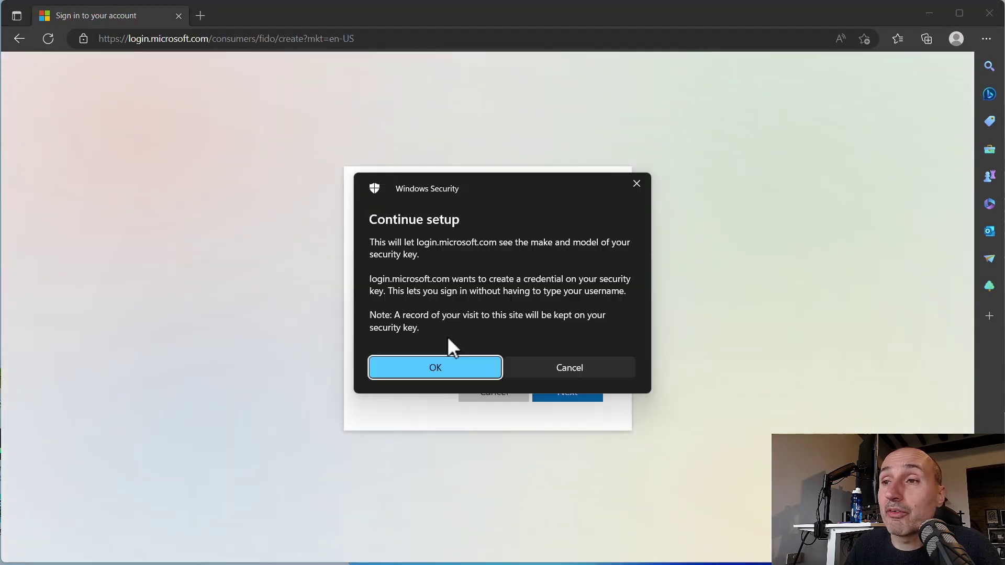
left_click(453, 369)
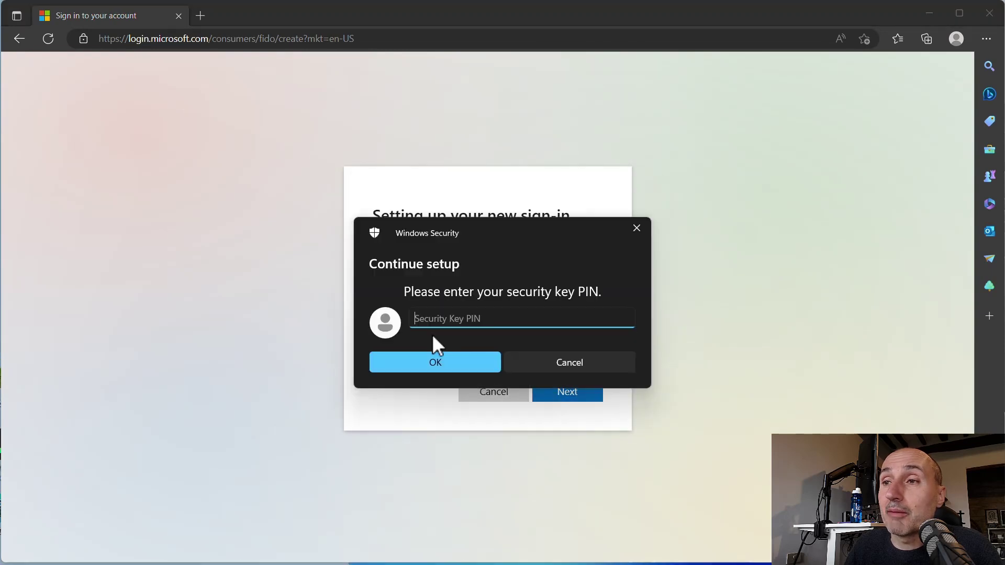
type("123456")
key("Return")
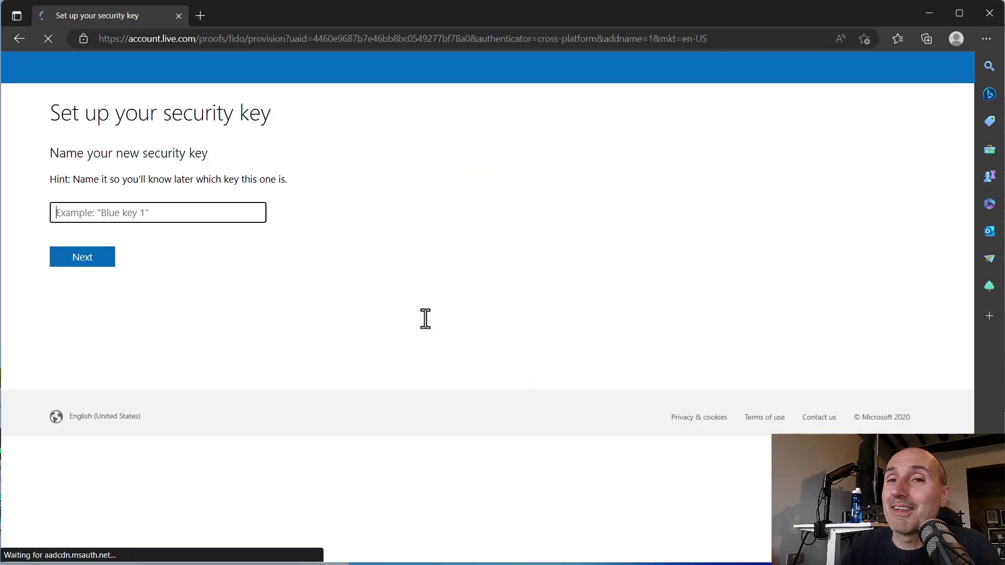
- Name the new security key TestAfterReset and save it
type("TestR")
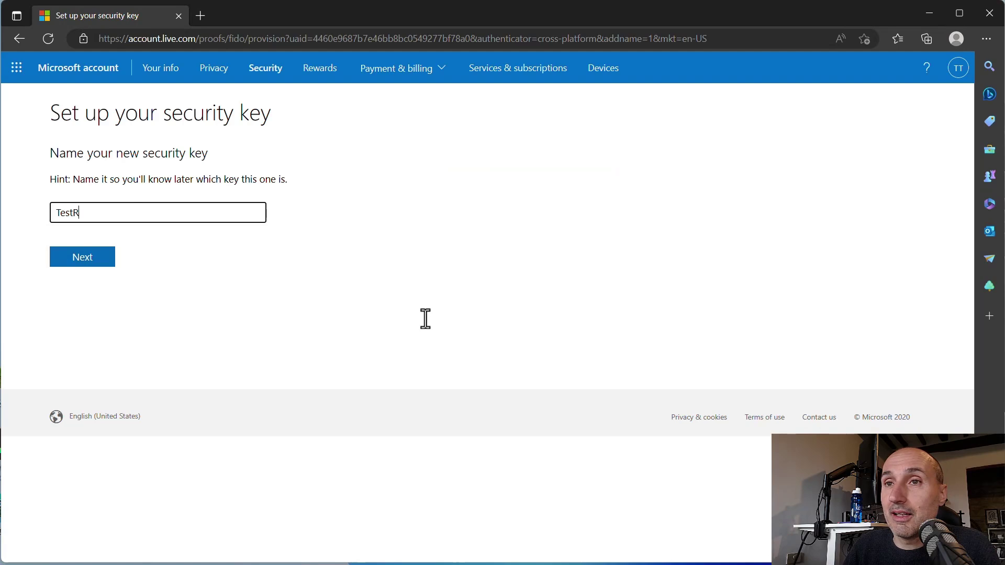
key("BackSpace")
type("After")
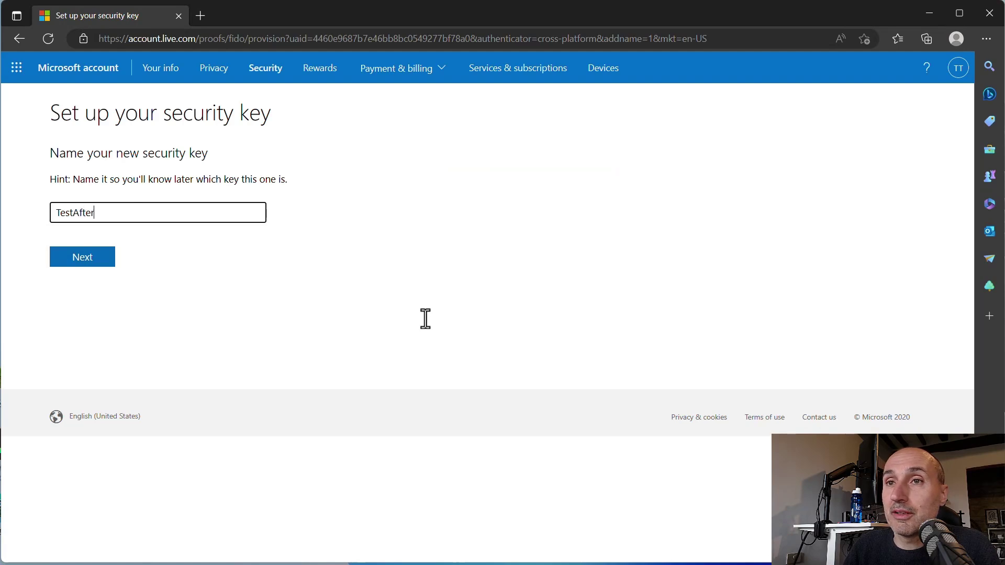
type("Reset")
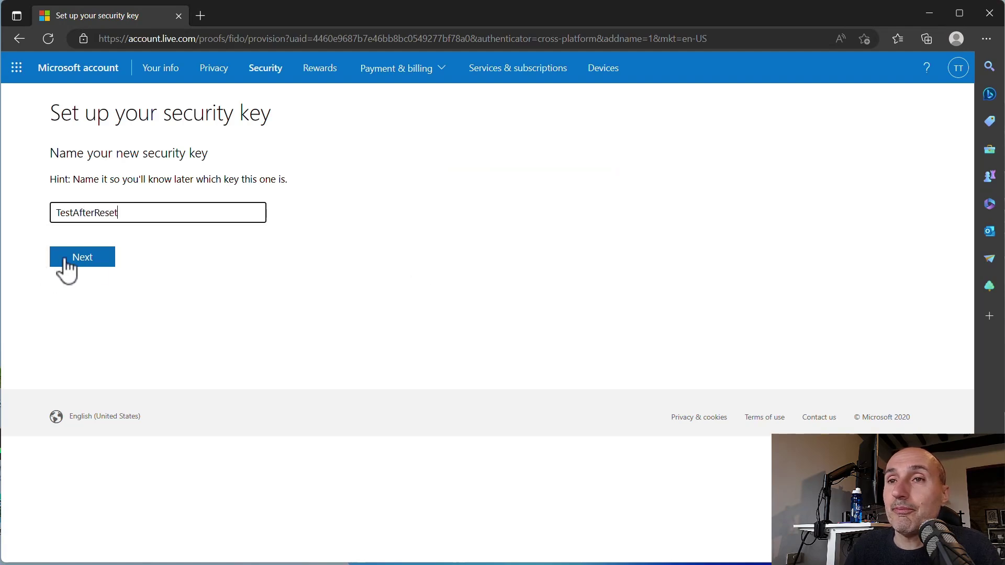
left_click(95, 256)
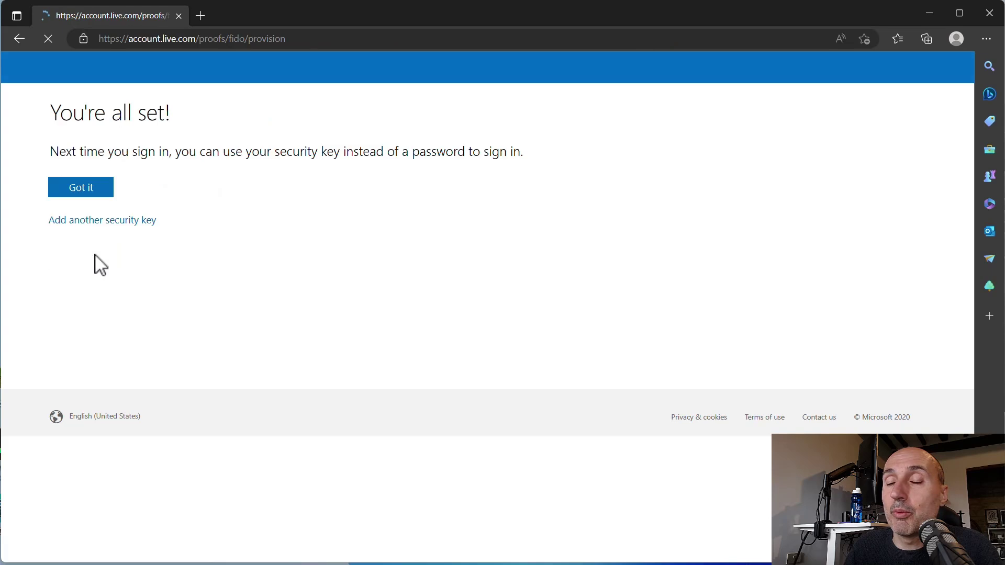
- Finish with Got it, then expand and collapse the Email a code row on Additional security options
left_click(81, 188)
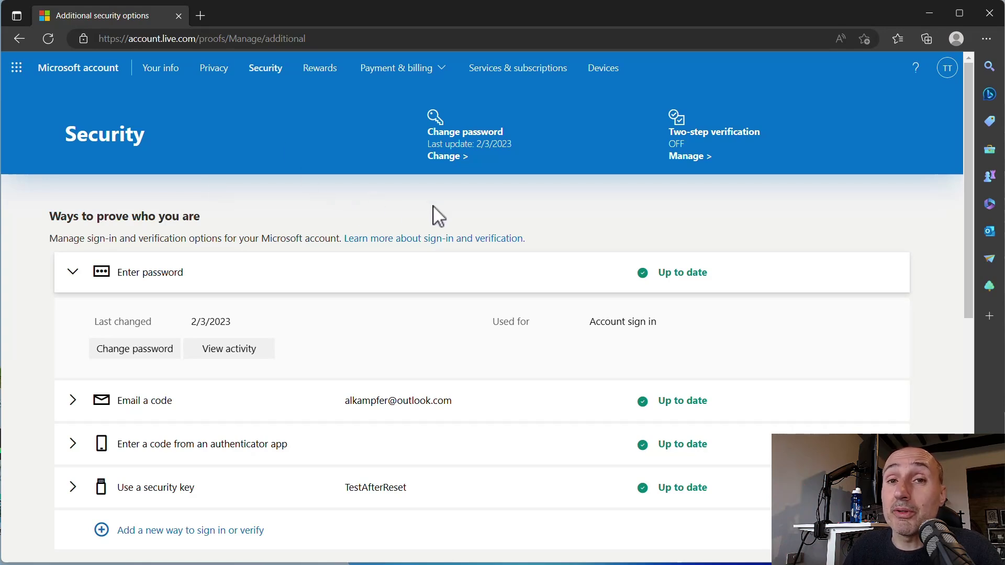
scroll(441, 220, "down", 1)
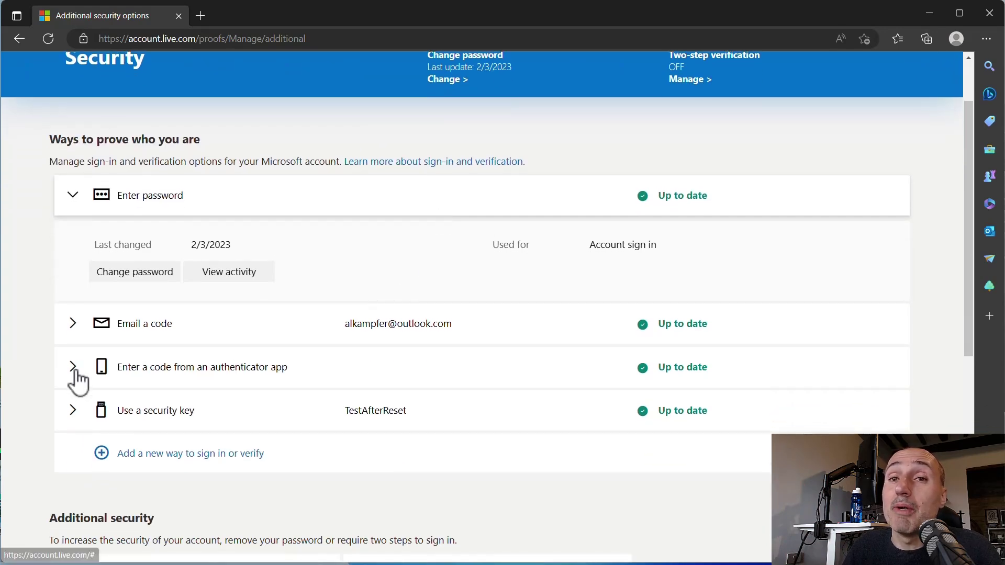
left_click(73, 324)
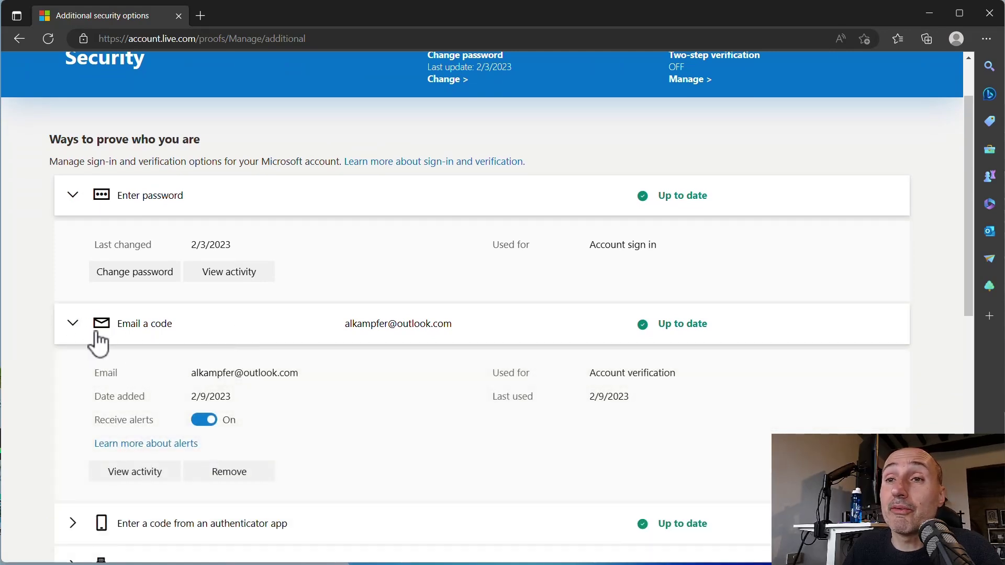
left_click(72, 324)
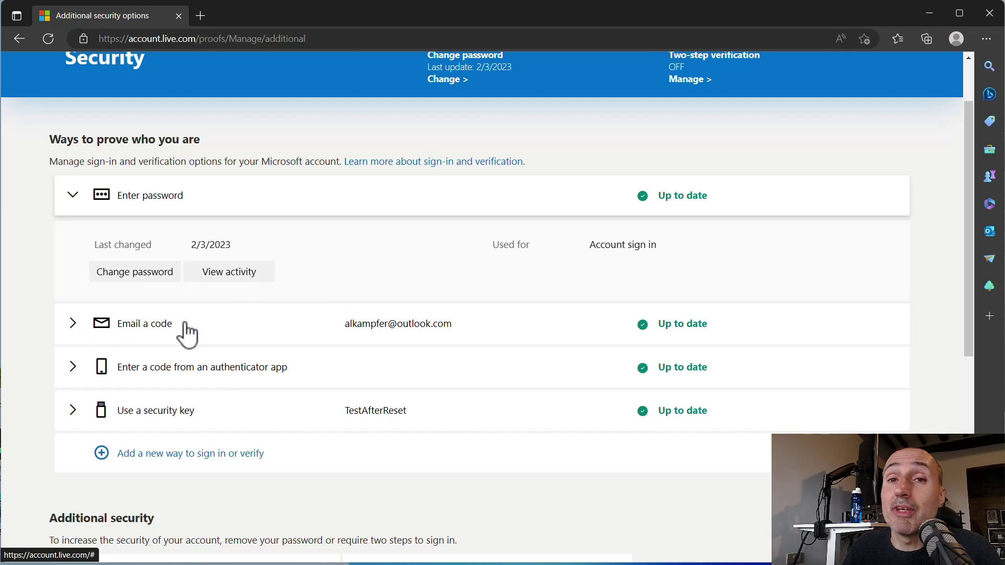